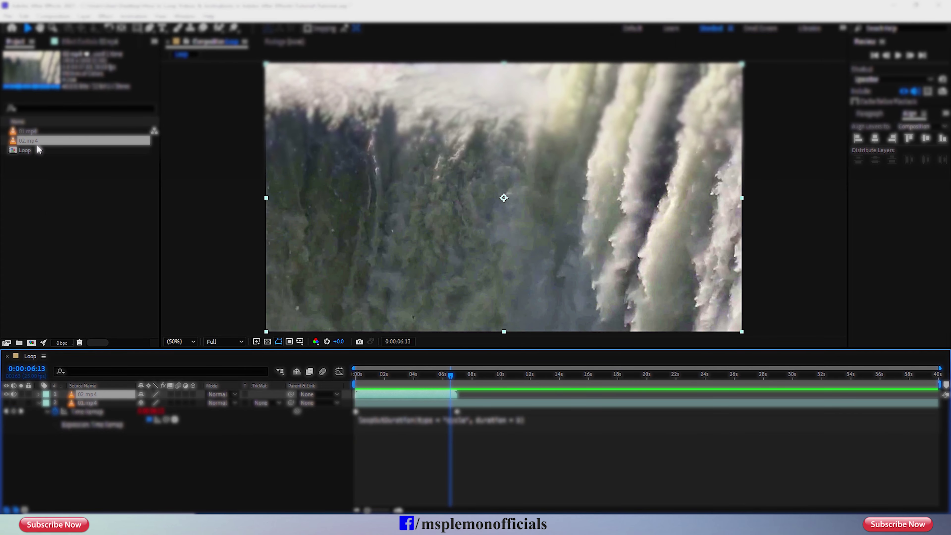
# Loop the 02.mp4 footage through its Interpret Footage settings and check it in the timeline.
pyautogui.hotkey('ctrl', 'alt', 'g')
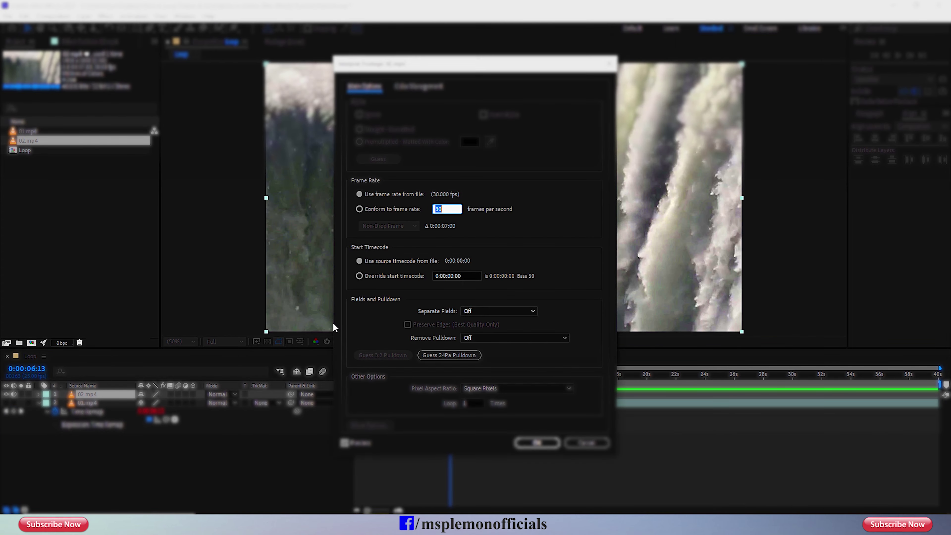
pyautogui.press('Return')
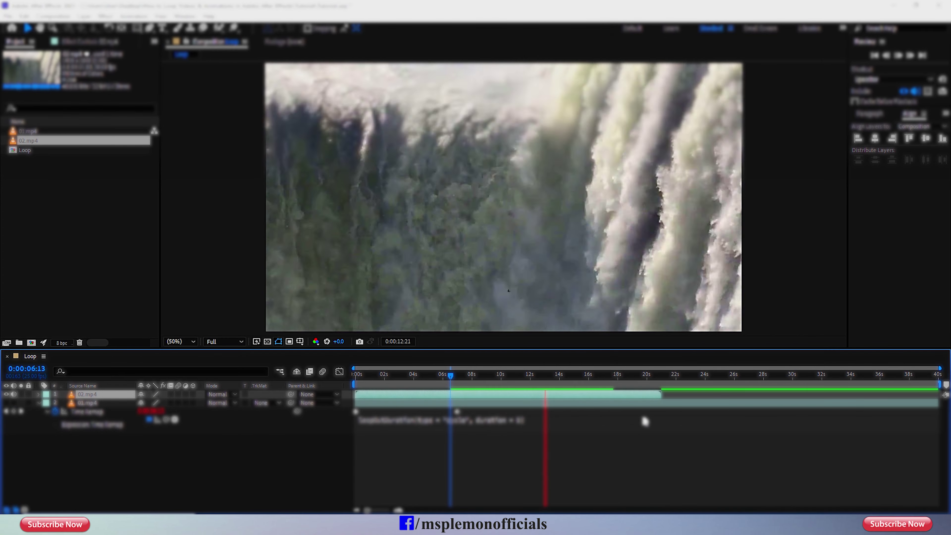
pyautogui.click(489, 375)
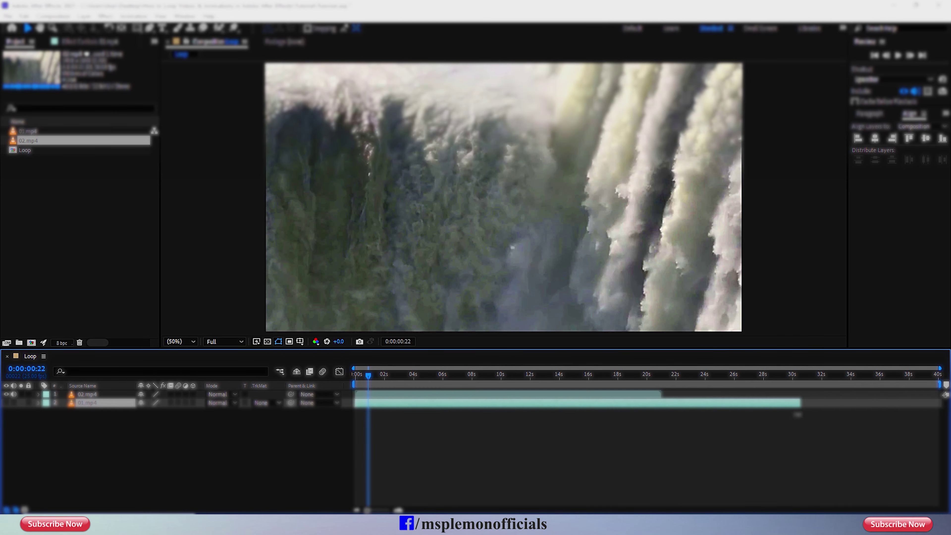
pyautogui.rightClick(42, 139)
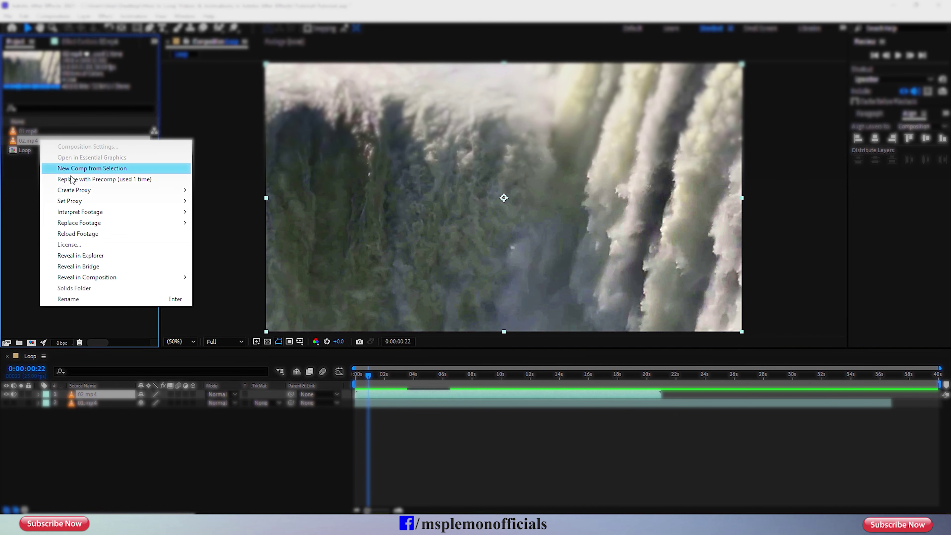
pyautogui.click(94, 212)
pyautogui.click(537, 443)
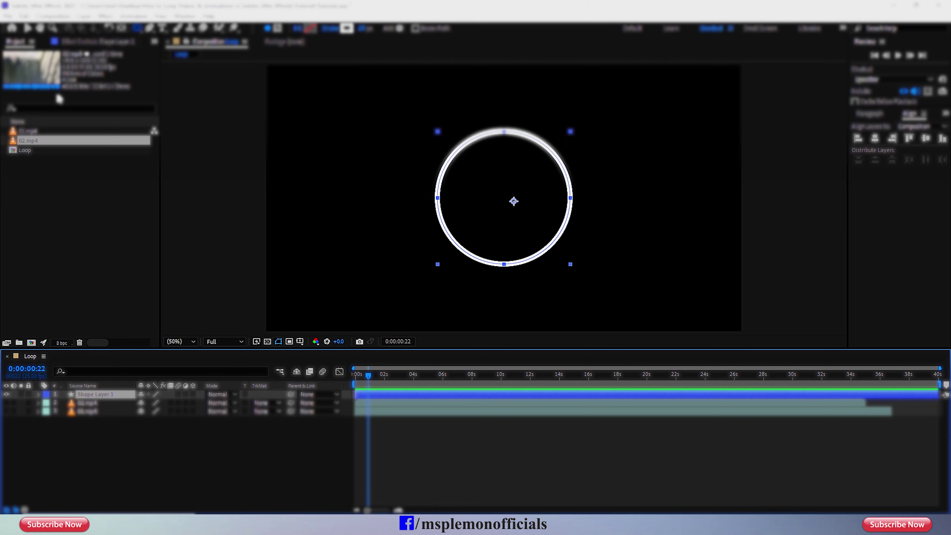
# Add Trim Paths to the circle's shape layer and return to the start of the timeline.
pyautogui.click(197, 403)
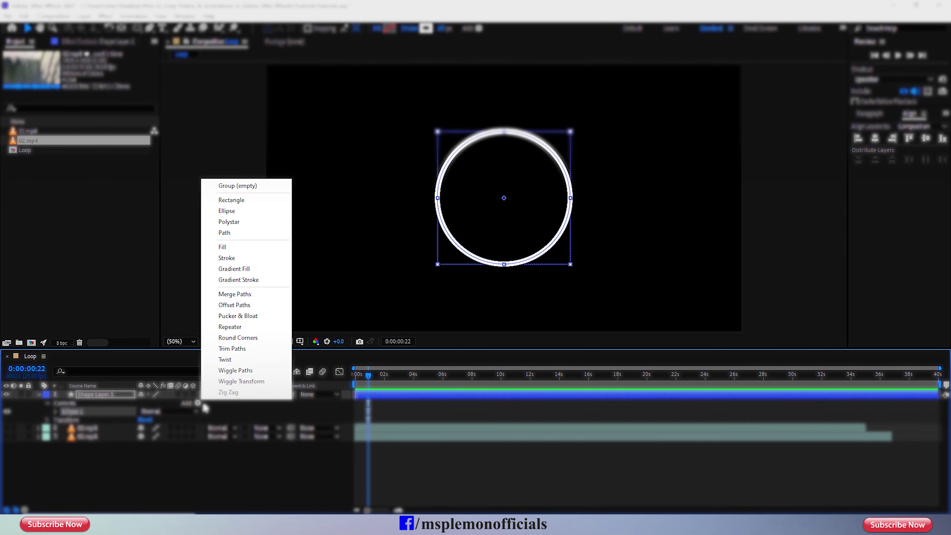
pyautogui.click(217, 347)
pyautogui.click(357, 375)
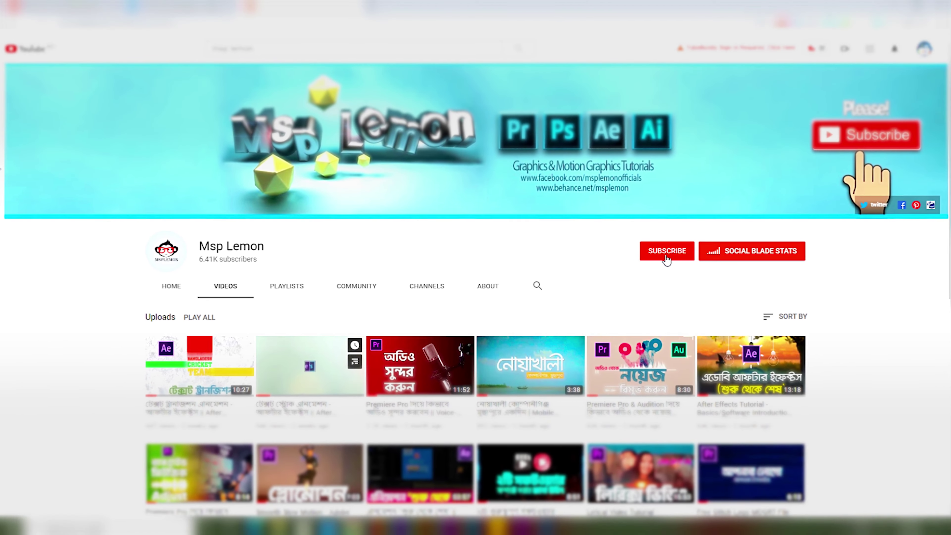
# Subscribe to the Msp Lemon channel on YouTube and turn on its notifications.
pyautogui.click(666, 258)
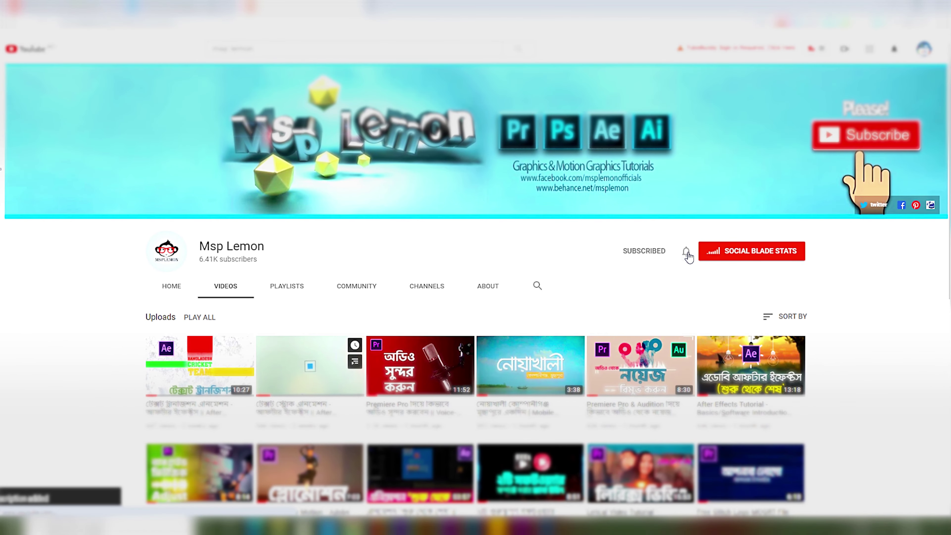
pyautogui.click(709, 276)
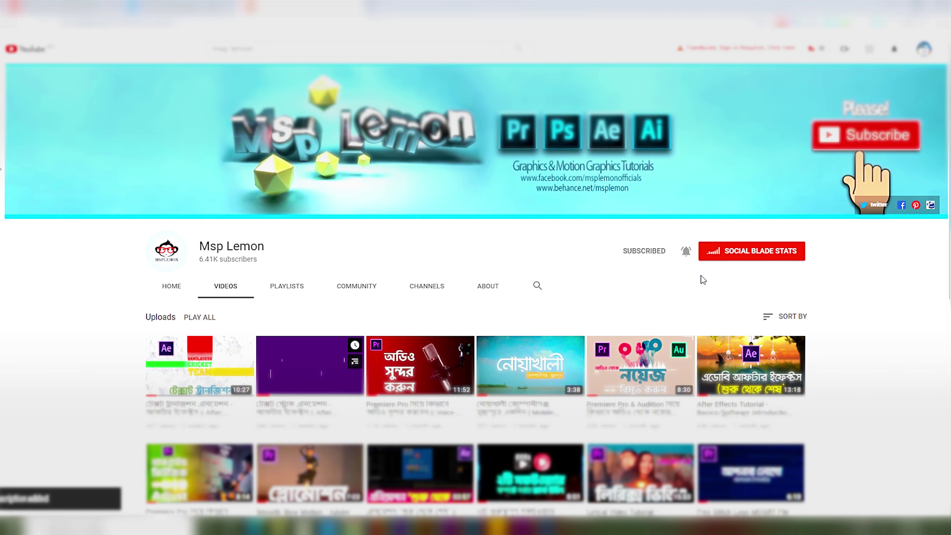
pyautogui.scroll(-3, 828, 282)
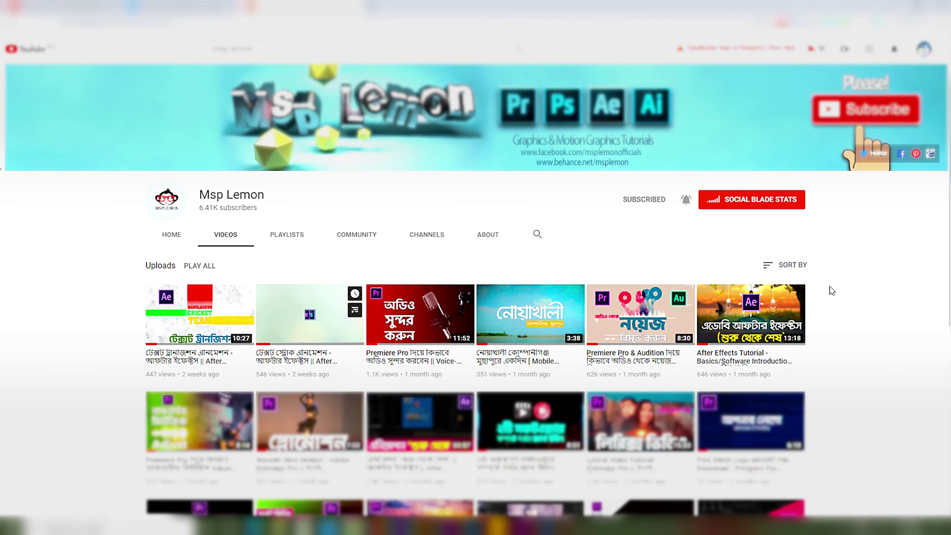
pyautogui.scroll(-5, 848, 325)
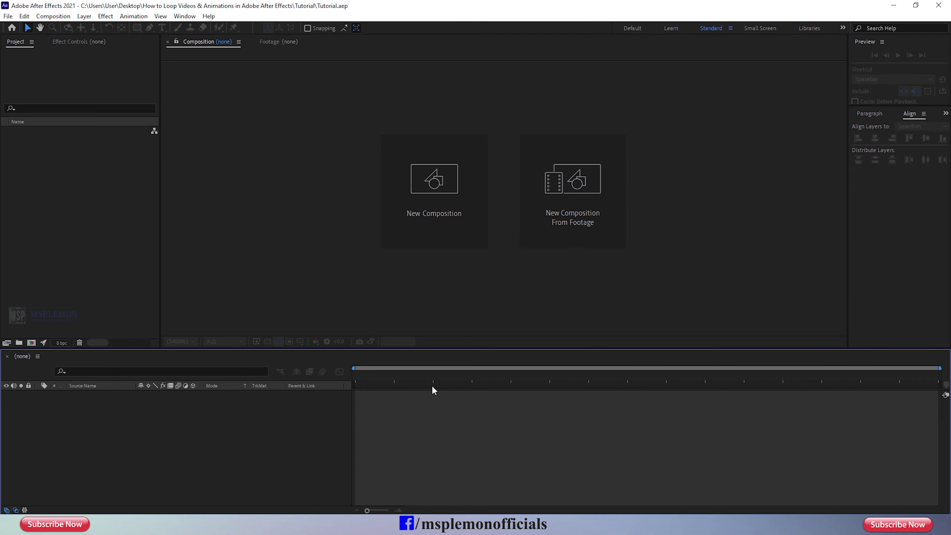
# In After Effects, create a new composition named Loop with the HDTV 1080 25 preset.
pyautogui.click(436, 223)
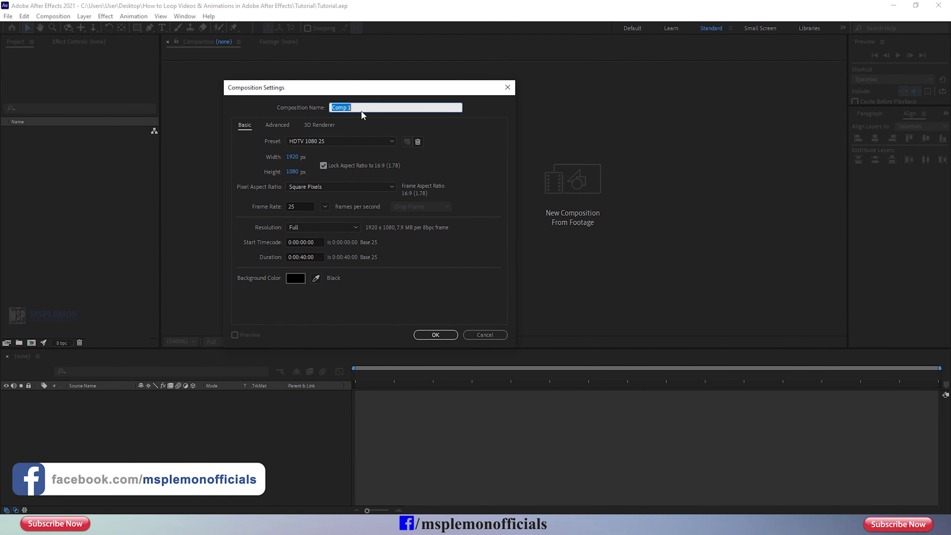
pyautogui.write('Loop')
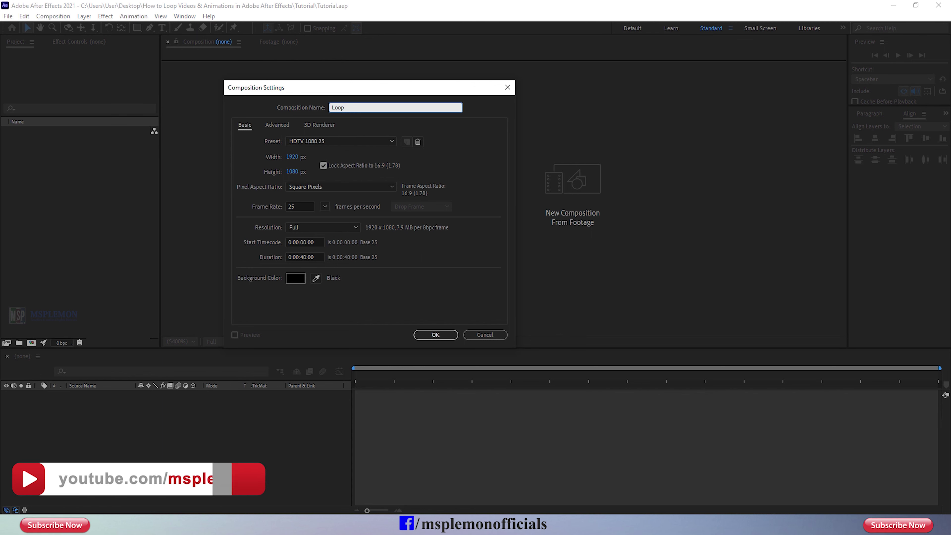
pyautogui.click(345, 141)
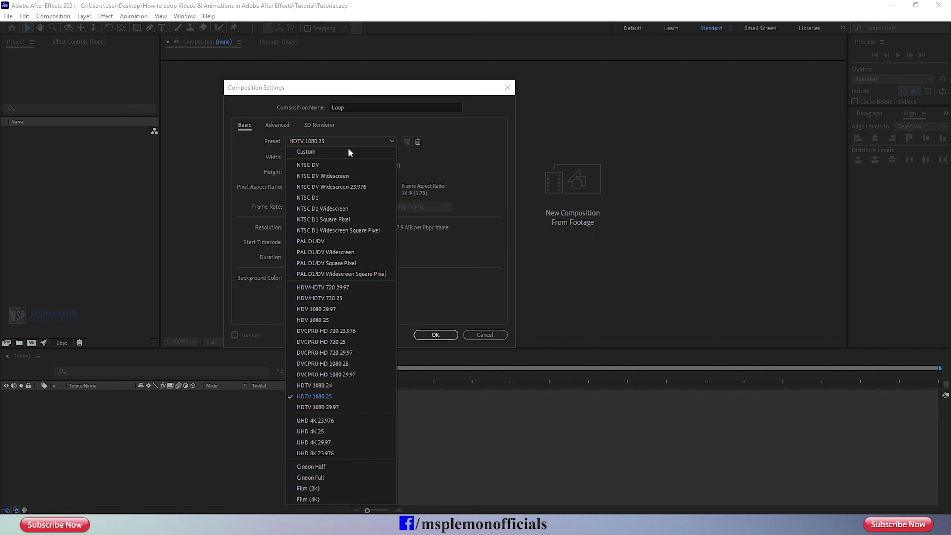
pyautogui.click(338, 396)
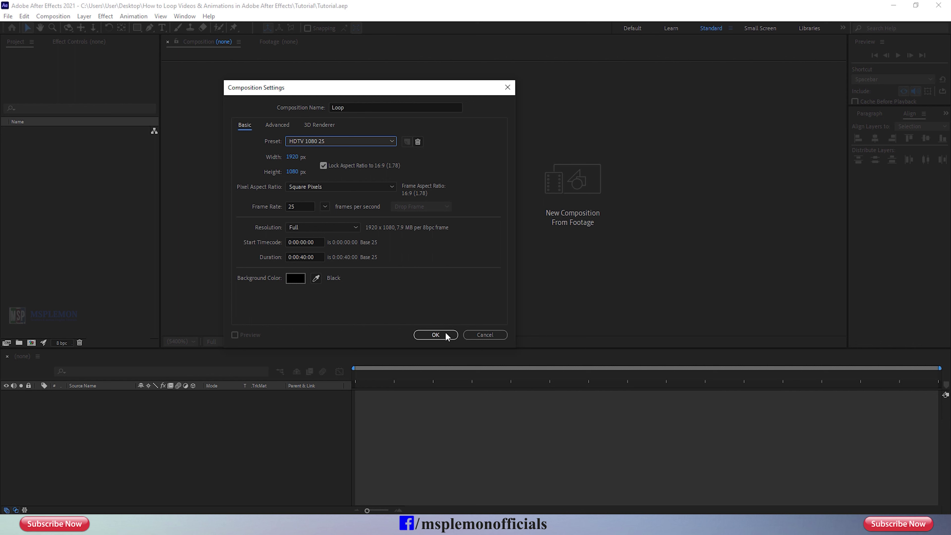
pyautogui.click(436, 335)
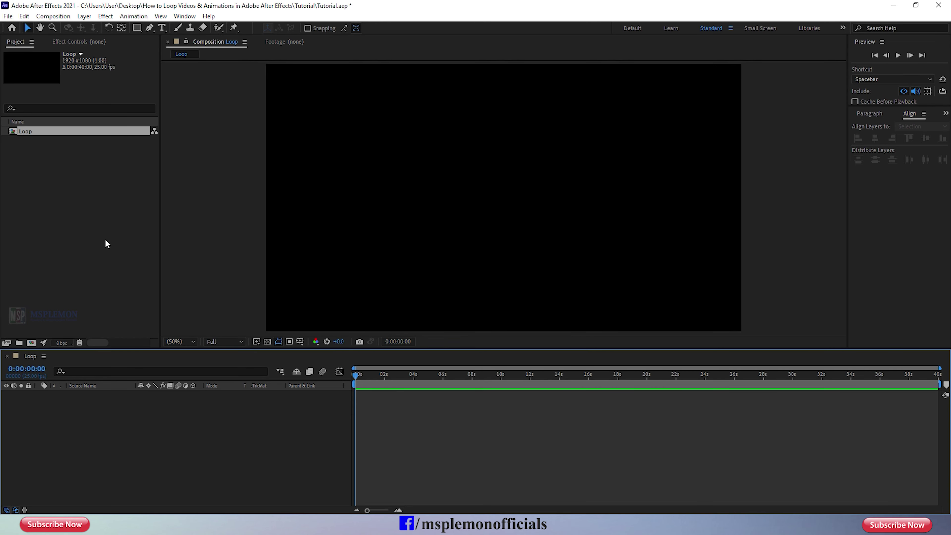
# Import the video files 01 and 02 into the project as footage.
pyautogui.rightClick(102, 234)
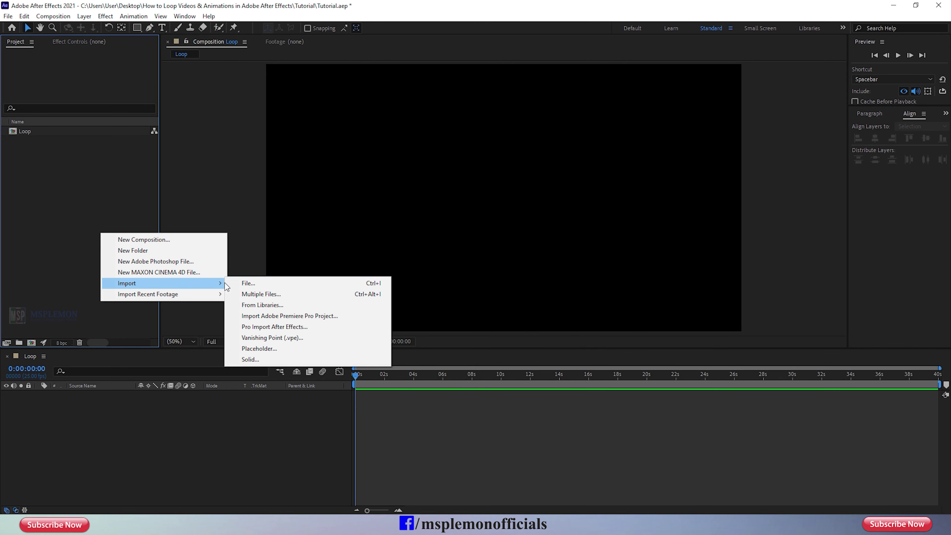
pyautogui.click(242, 282)
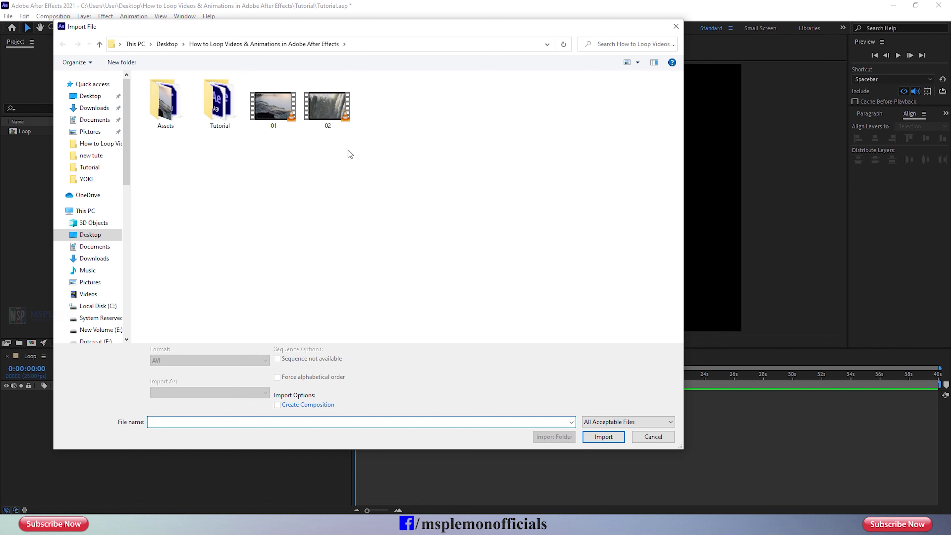
pyautogui.moveTo(281, 126); pyautogui.dragTo(267, 113)
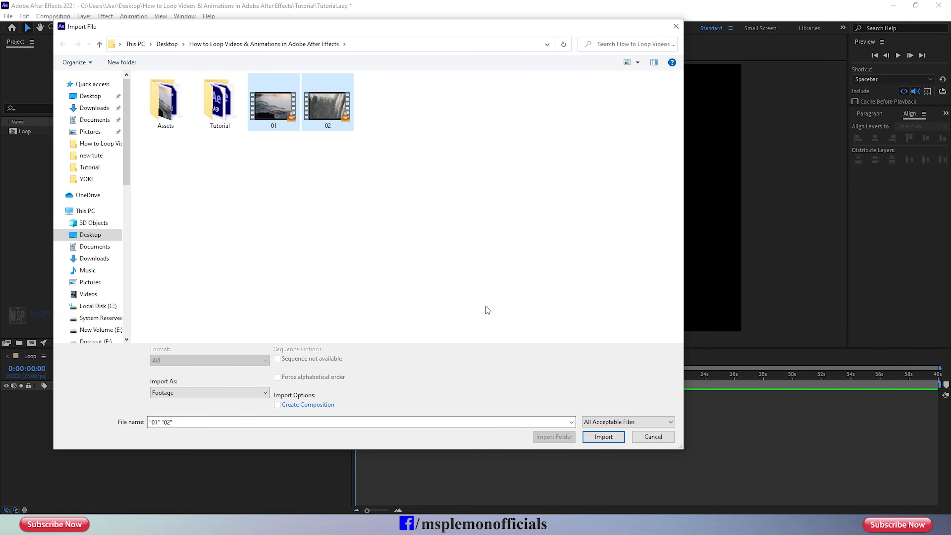
pyautogui.click(596, 437)
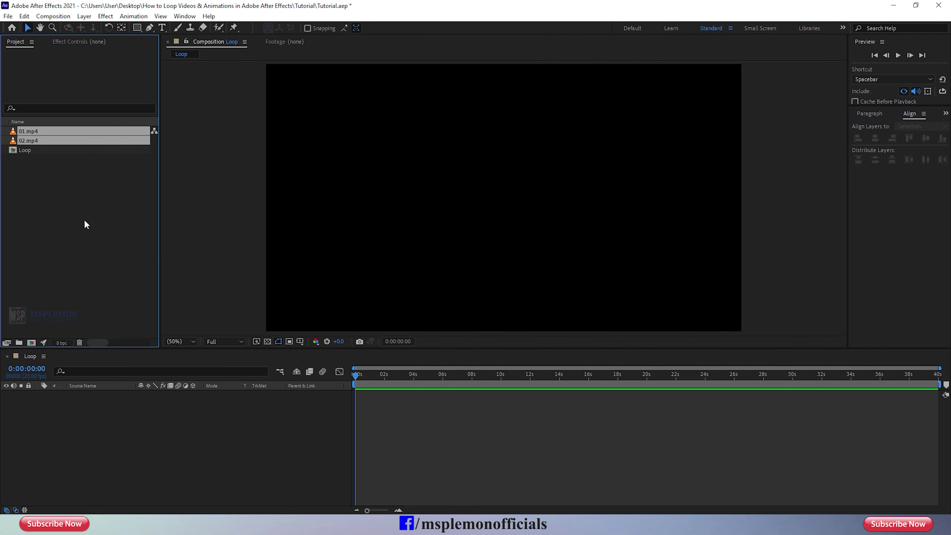
# Add only 01.mp4 to the Loop composition as a layer starting at 0 seconds.
pyautogui.click(61, 179)
pyautogui.click(39, 133)
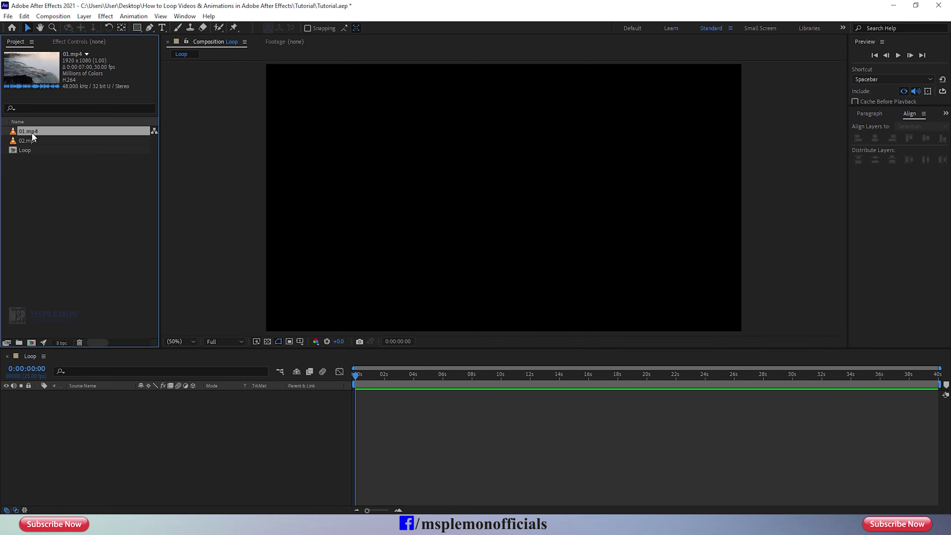
pyautogui.moveTo(32, 137); pyautogui.dragTo(146, 432)
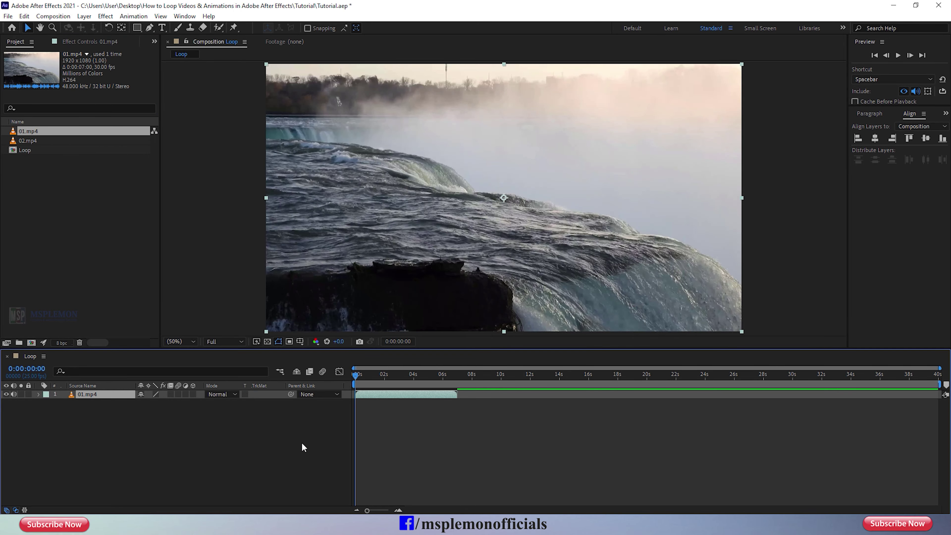
# Preview the 01.mp4 layer from its start and again near its end, from about 6 seconds.
pyautogui.press('space')
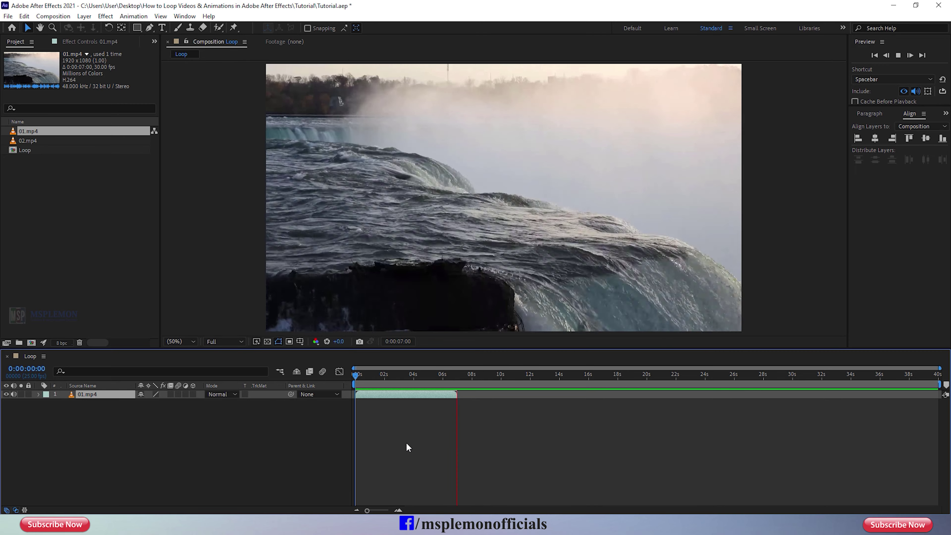
pyautogui.moveTo(442, 384); pyautogui.dragTo(358, 380)
pyautogui.press('space')
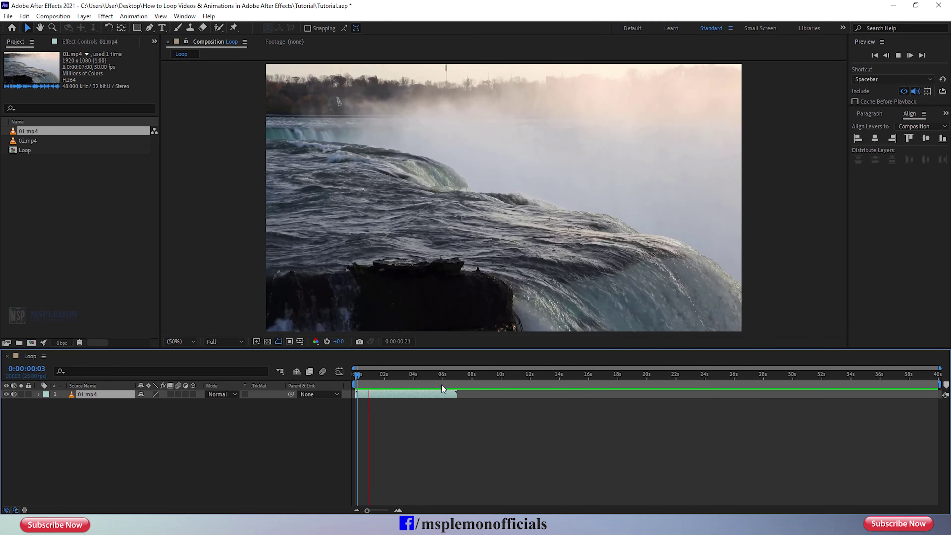
pyautogui.click(443, 381)
pyautogui.press('space')
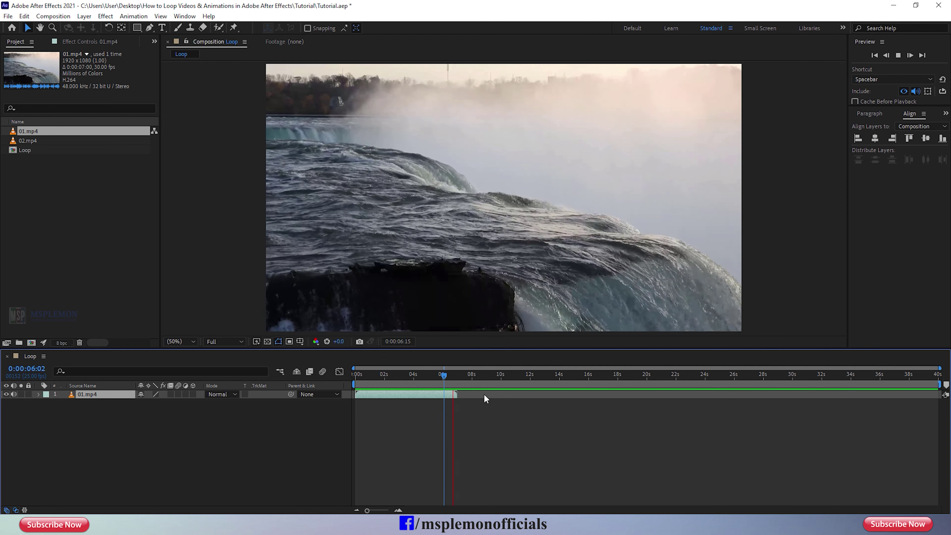
# Go to the last frame of the 01.mp4 layer at 0:00:06:24 and enable time remapping on it.
pyautogui.moveTo(450, 381); pyautogui.dragTo(456, 381)
pyautogui.rightClick(451, 394)
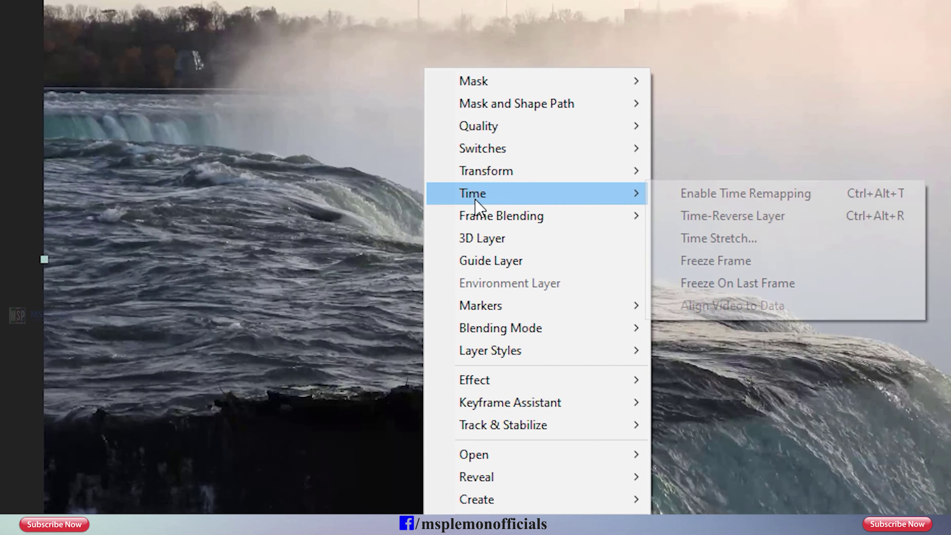
pyautogui.click(717, 200)
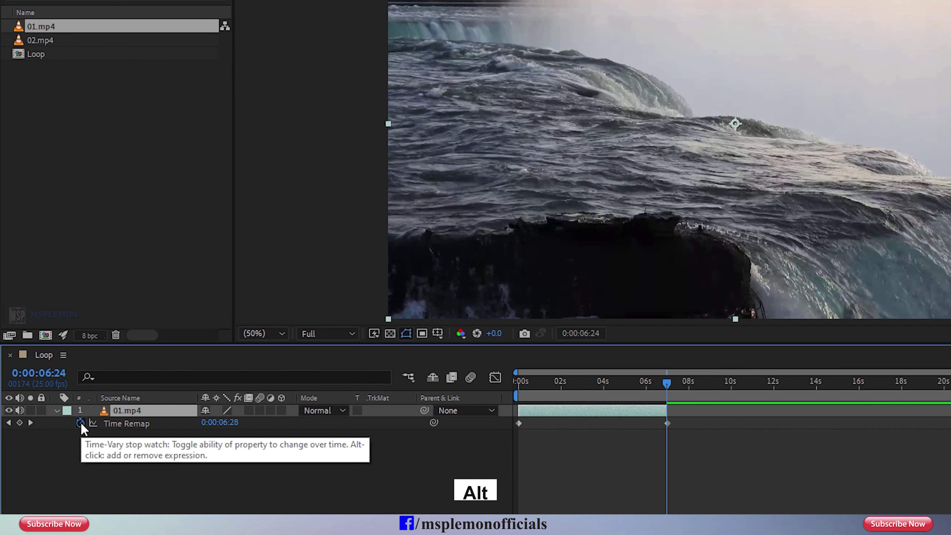
# Add the expression loopOutDuration(type = "cycle", duration = 0) to the 01.mp4 layer's Time Remap property.
pyautogui.keyDown('alt'); pyautogui.click(81, 424); pyautogui.keyUp('alt')
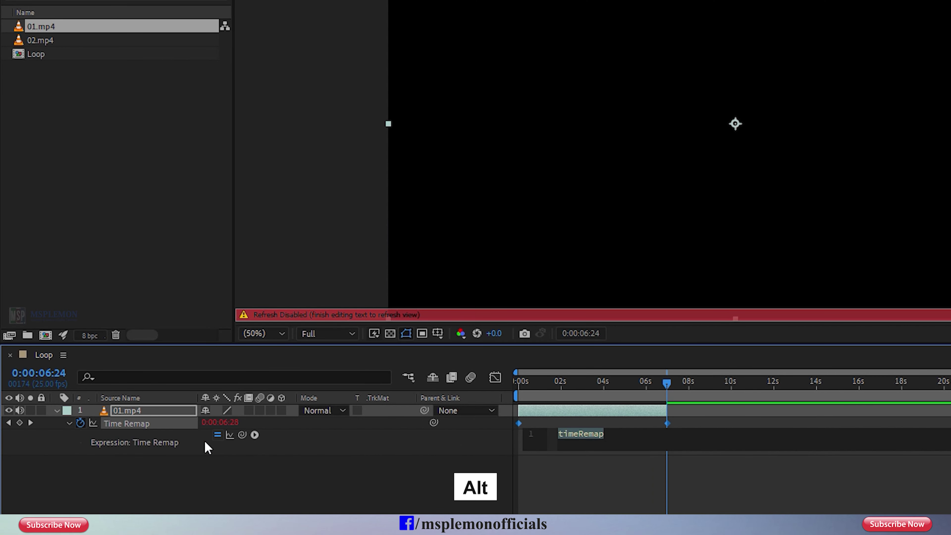
pyautogui.click(255, 435)
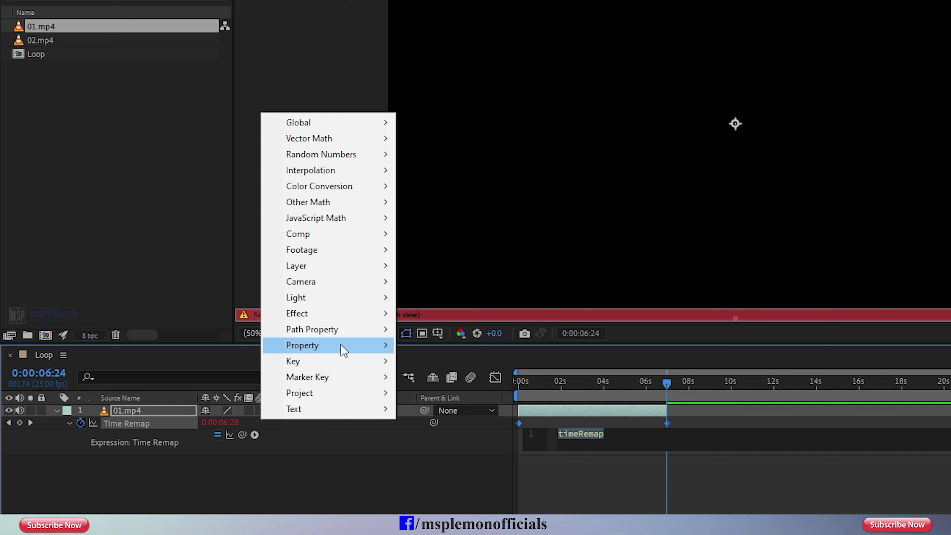
pyautogui.moveTo(370, 344)
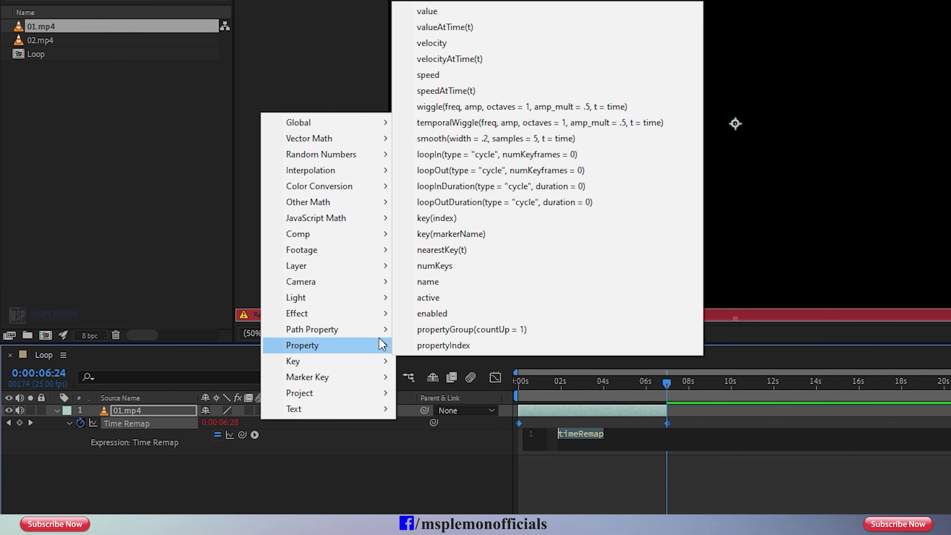
pyautogui.click(455, 208)
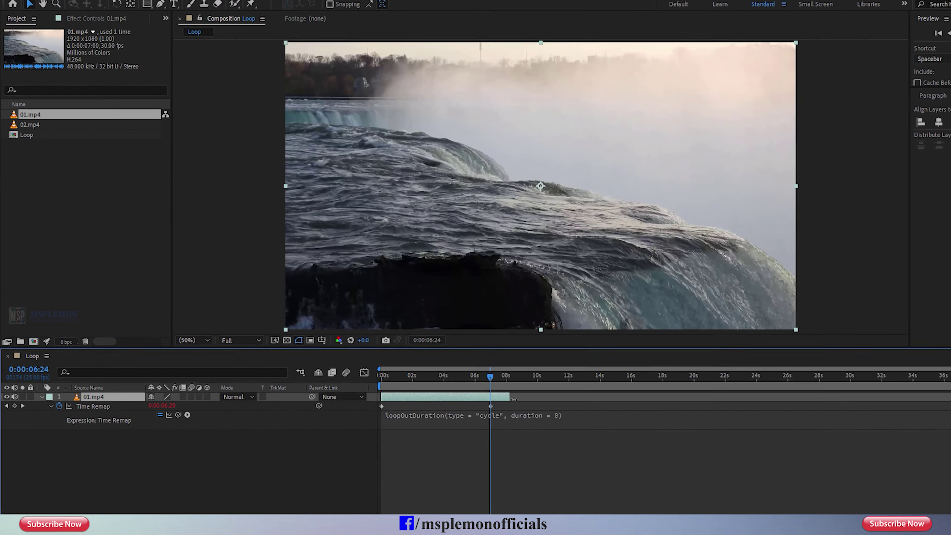
# Extend the 01.mp4 layer to the composition's end and preview the loop from 0:00:06:13.
pyautogui.moveTo(590, 411); pyautogui.dragTo(731, 420)
pyautogui.moveTo(457, 380); pyautogui.dragTo(451, 377)
pyautogui.press('space')
pyautogui.press('space')
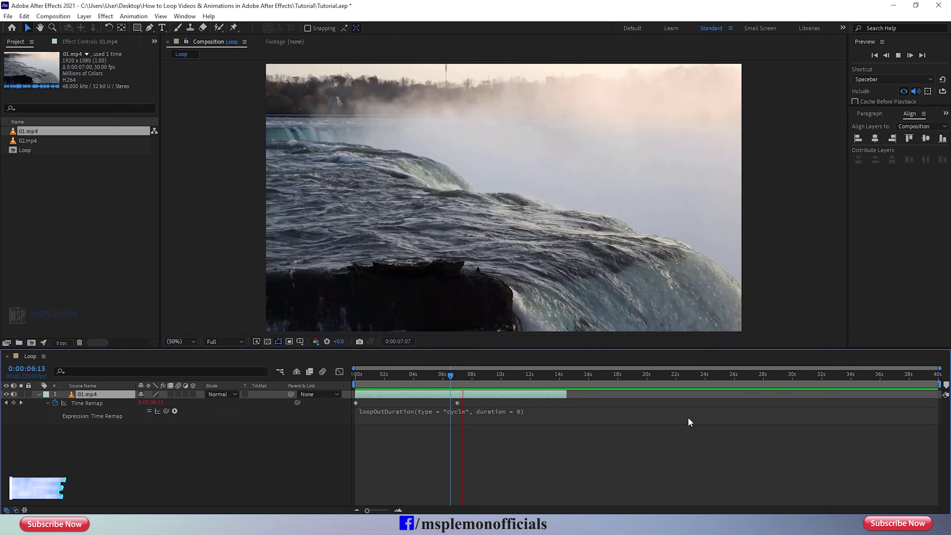
pyautogui.press('space')
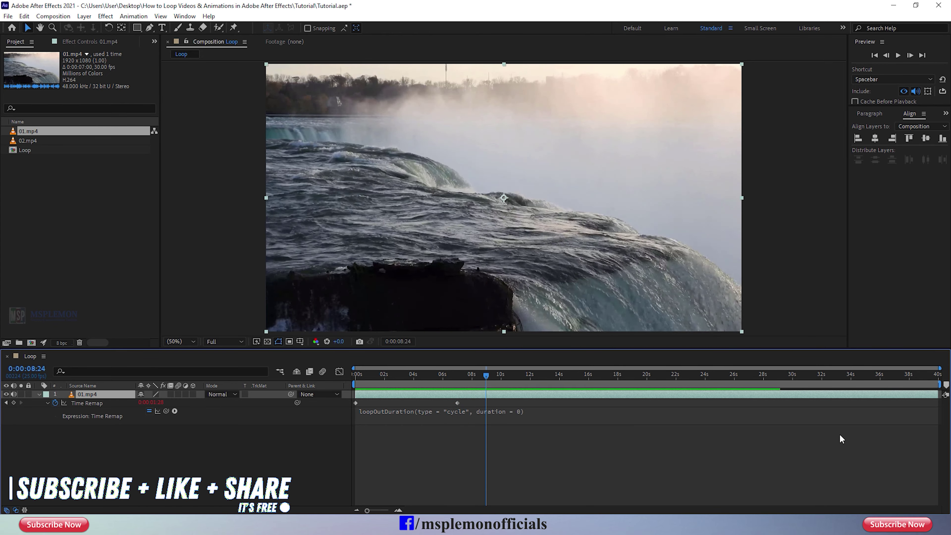
# Deselect the layer and preview the extended loop from 0:00:08:24 to about 18 seconds.
pyautogui.click(701, 451)
pyautogui.press('space')
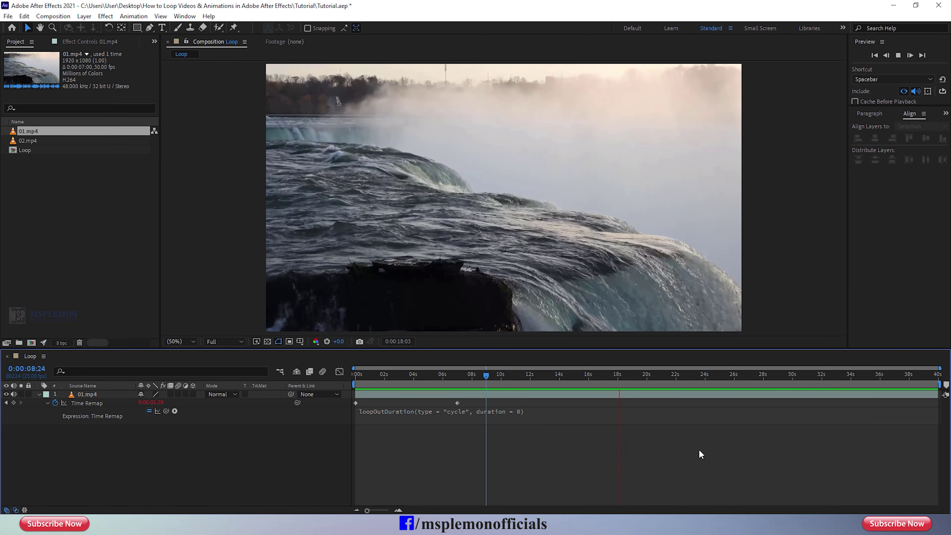
pyautogui.press('space')
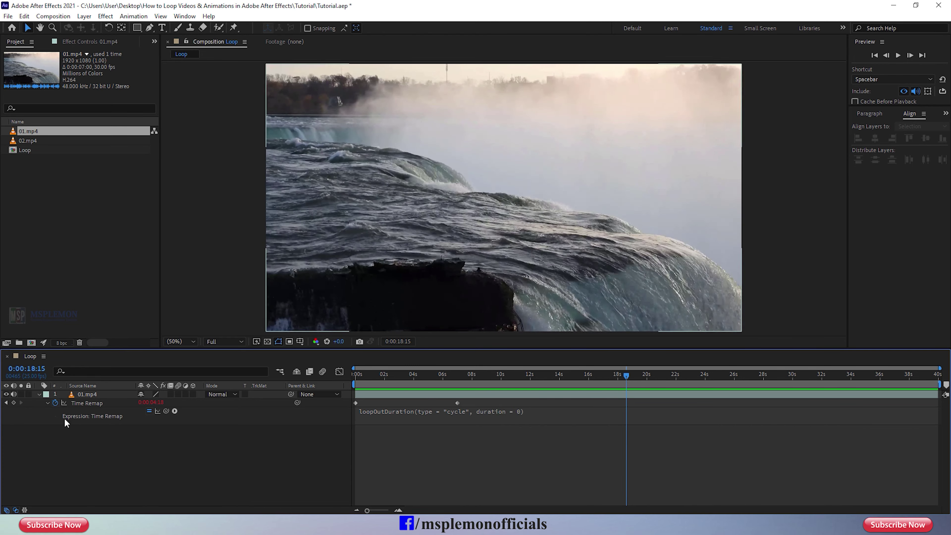
# Add 02.mp4 above the 01.mp4 layer with 01.mp4 hidden and muted, and preview it from the composition's start.
pyautogui.click(79, 394)
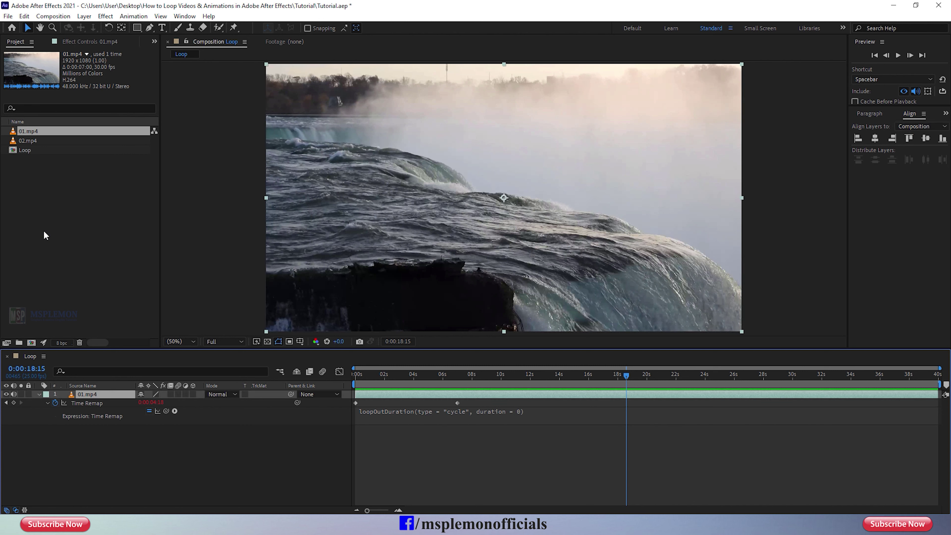
pyautogui.click(37, 142)
pyautogui.moveTo(42, 141); pyautogui.dragTo(91, 398)
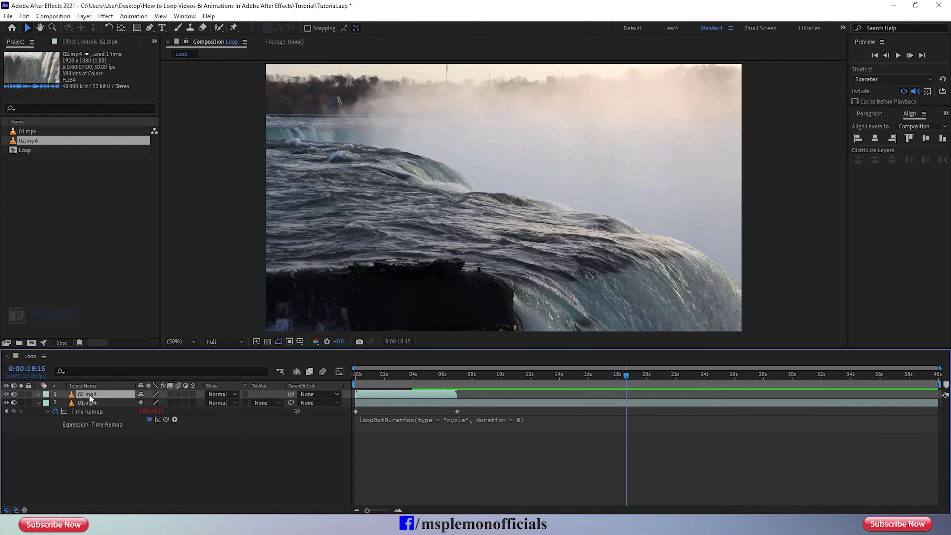
pyautogui.moveTo(6, 403); pyautogui.dragTo(14, 403)
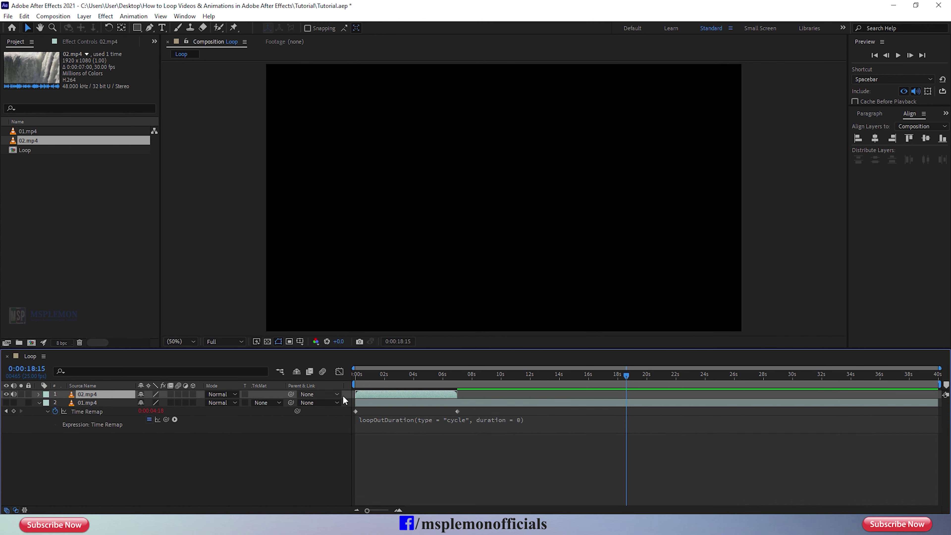
pyautogui.moveTo(390, 377); pyautogui.dragTo(355, 375)
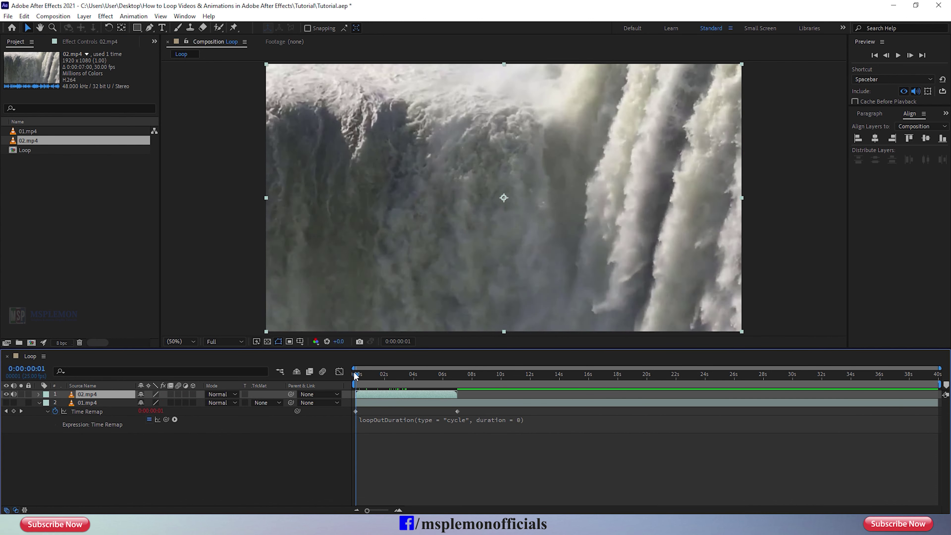
pyautogui.press('space')
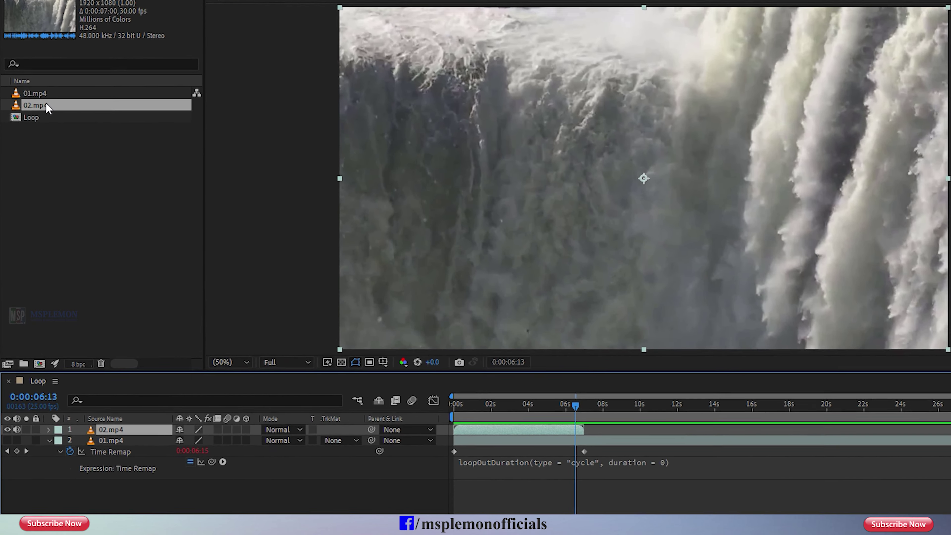
# Set the 02.mp4 footage interpretation to loop 3 times and extend its layer to about 21 seconds.
pyautogui.rightClick(37, 138)
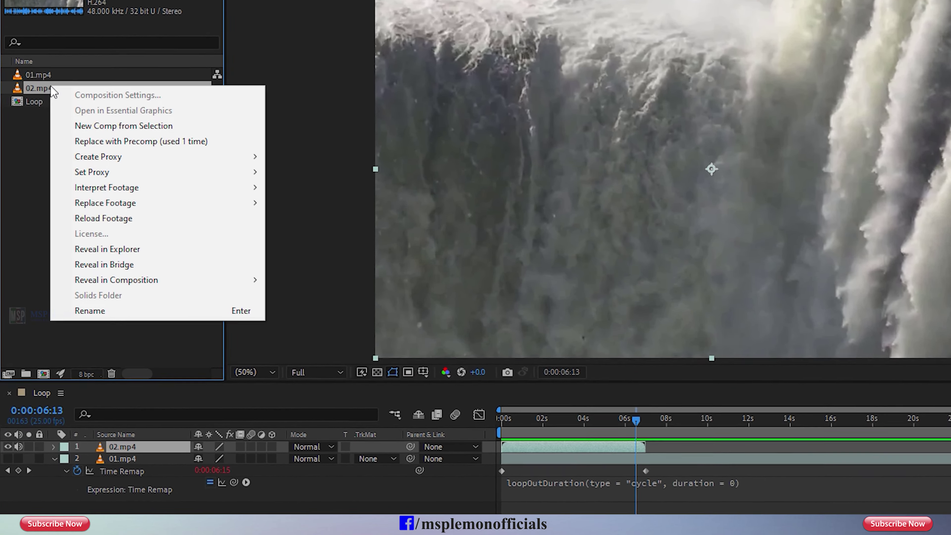
pyautogui.moveTo(151, 192)
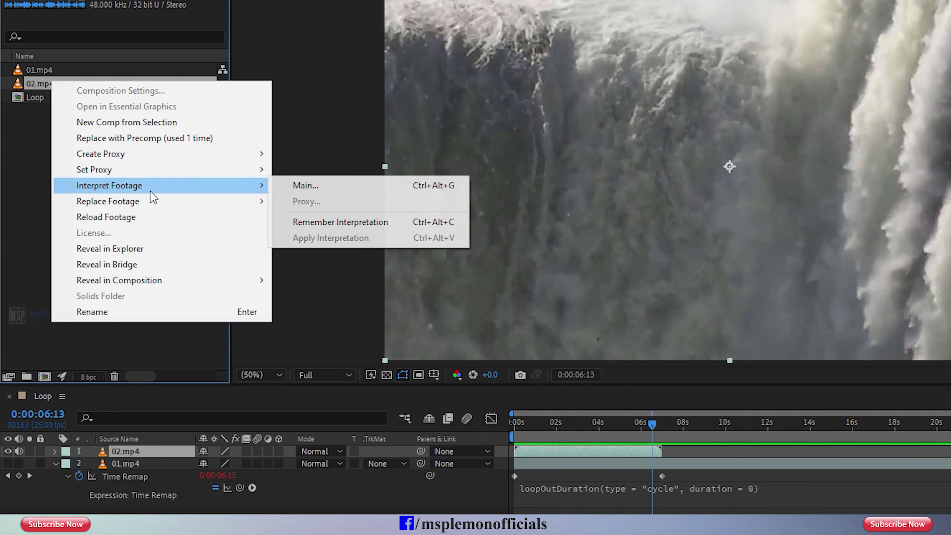
pyautogui.click(313, 186)
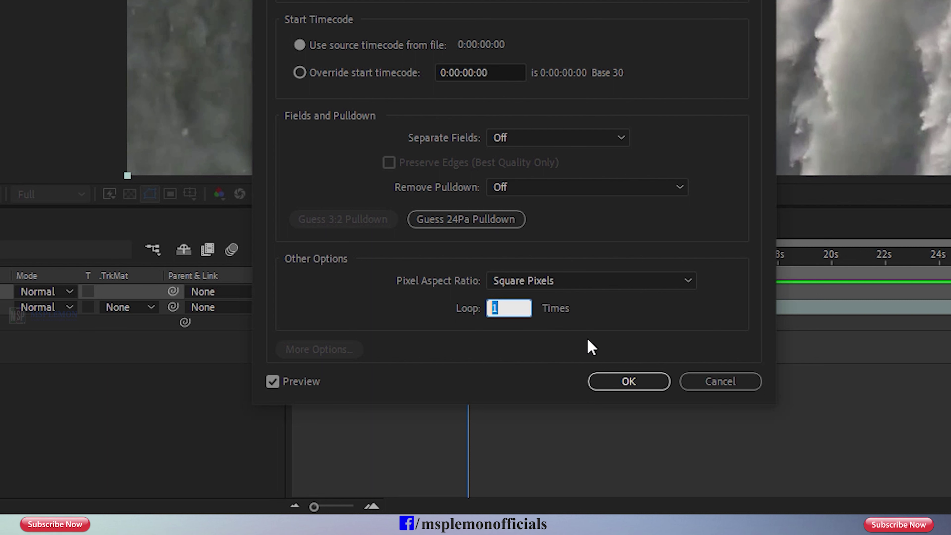
pyautogui.click(625, 383)
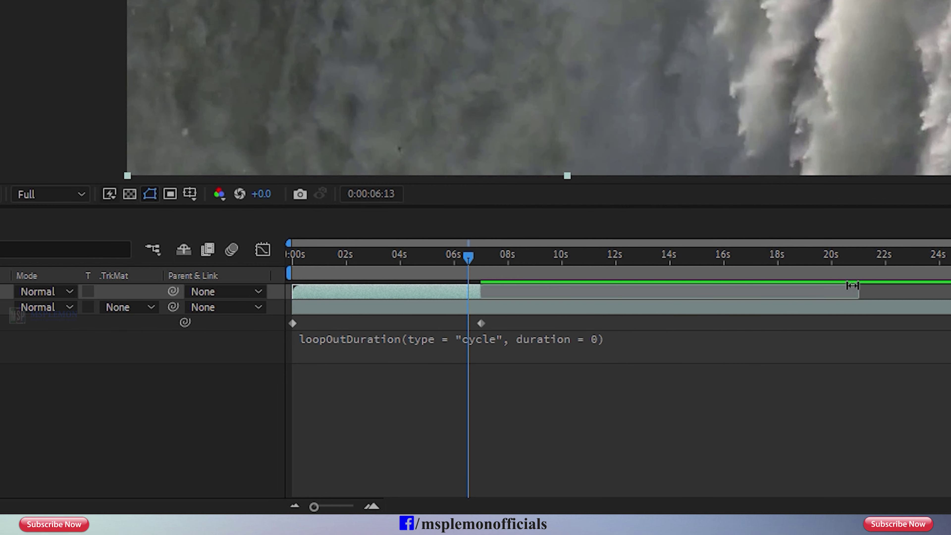
pyautogui.moveTo(486, 287); pyautogui.dragTo(858, 296)
# Play and scrub through the extended 02.mp4 loop, and collapse the 01.mp4 layer's properties.
pyautogui.press('space')
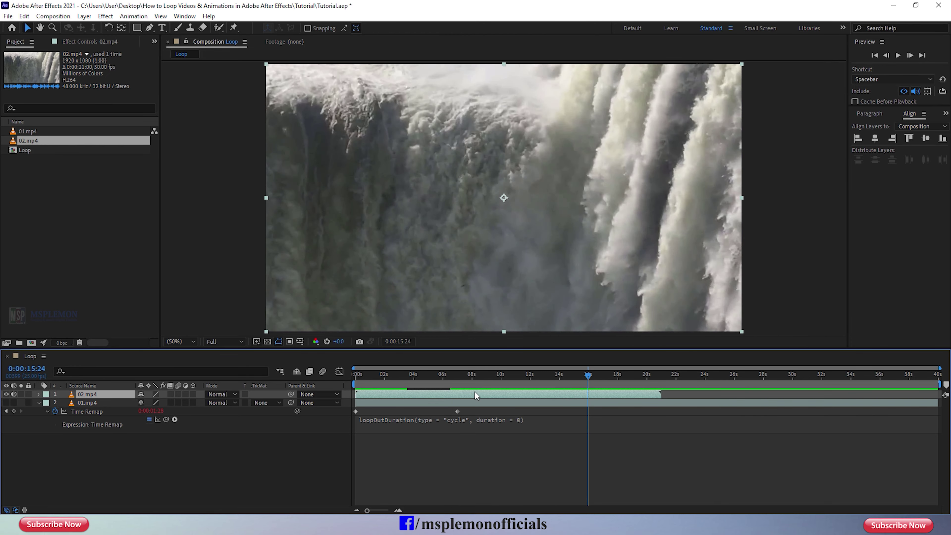
pyautogui.moveTo(464, 379); pyautogui.dragTo(504, 378)
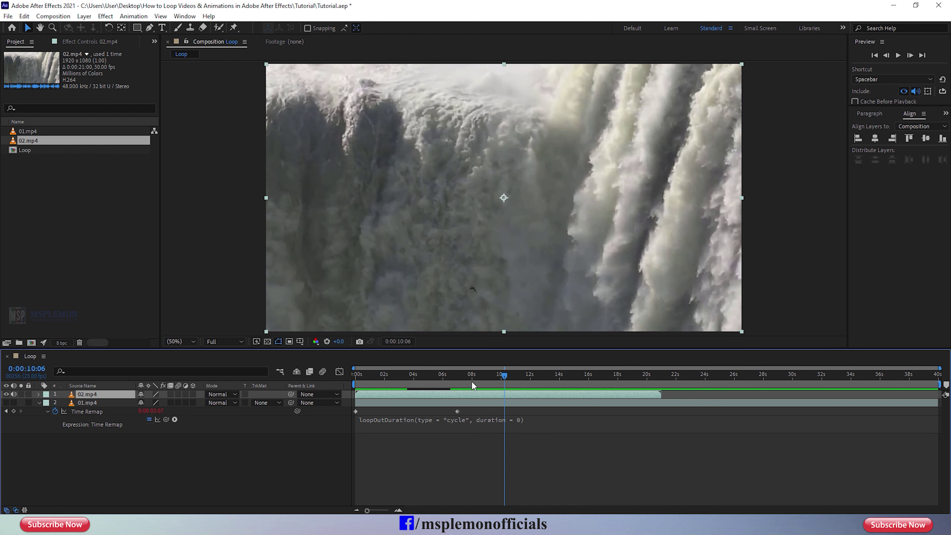
pyautogui.moveTo(380, 382); pyautogui.dragTo(368, 380)
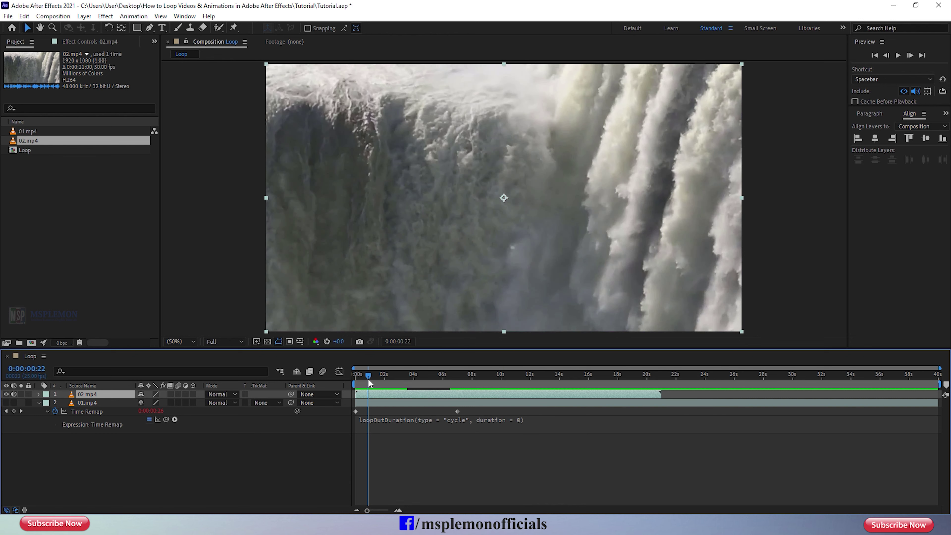
pyautogui.click(39, 403)
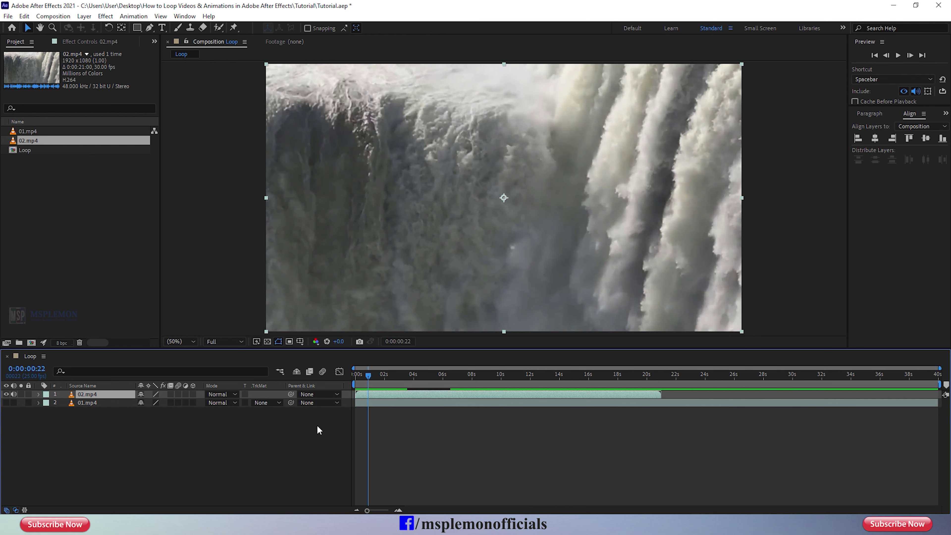
# Raise the loop count of the 02.mp4 footage to make it last 35 seconds, and extend its layer to that length.
pyautogui.rightClick(41, 144)
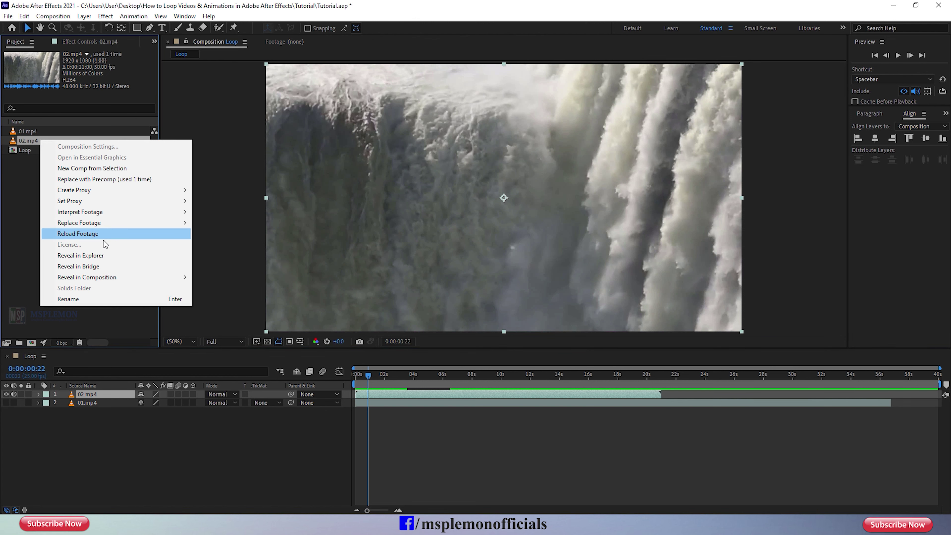
pyautogui.moveTo(112, 215)
pyautogui.click(215, 212)
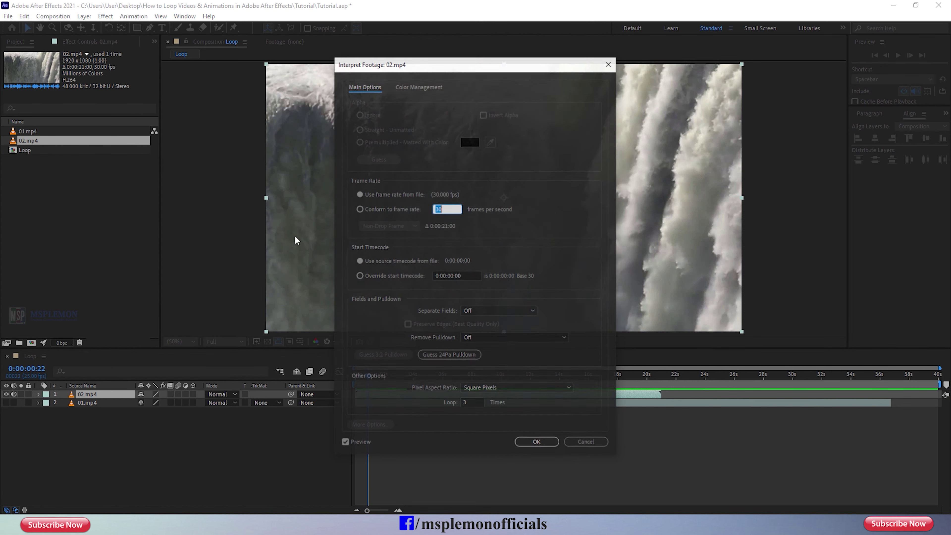
pyautogui.doubleClick(474, 404)
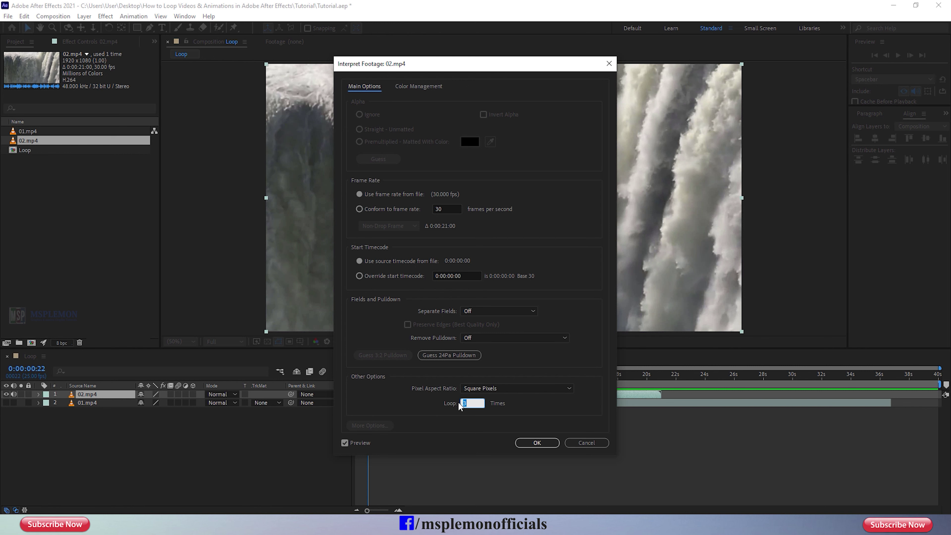
pyautogui.click(538, 443)
pyautogui.moveTo(664, 393); pyautogui.dragTo(838, 391)
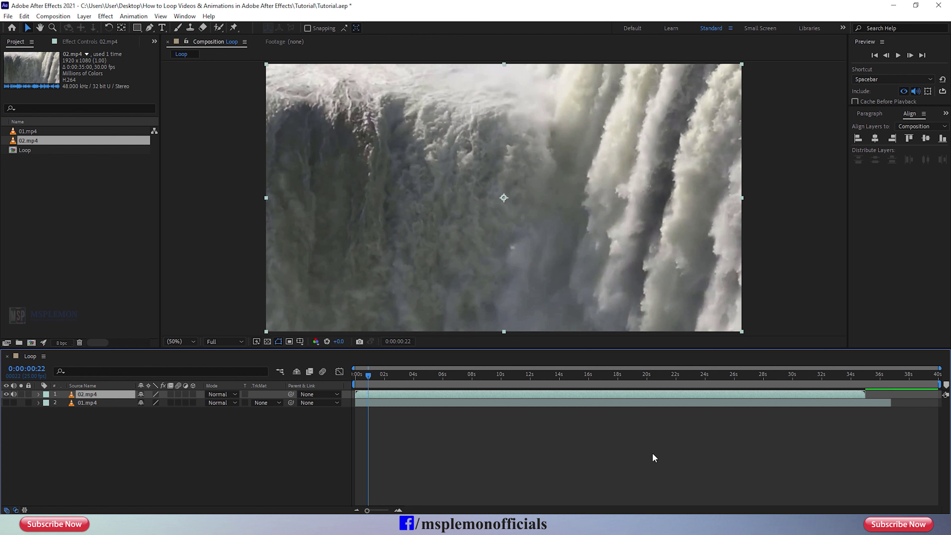
pyautogui.click(540, 444)
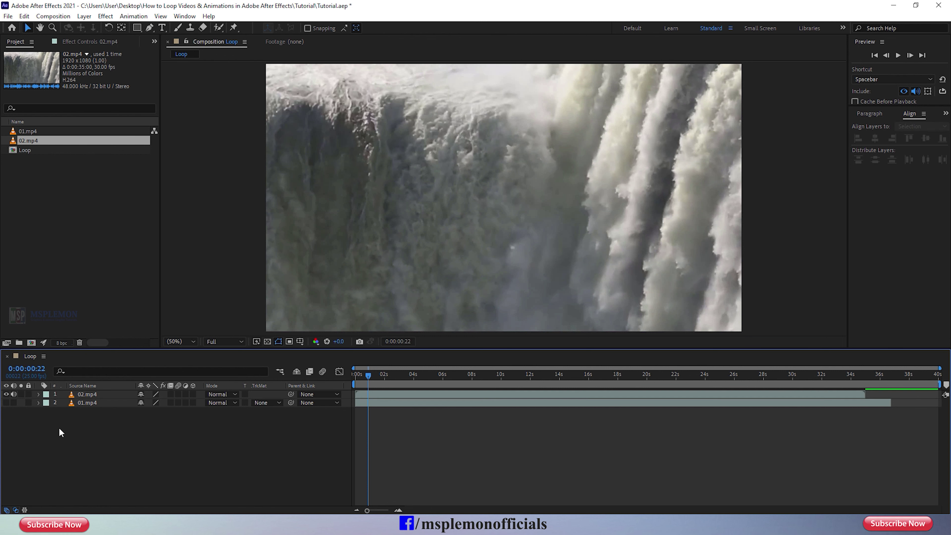
# Hide and mute the 02.mp4 layer and draw an unfilled circle with a 20 px white stroke near the frame's middle.
pyautogui.click(6, 394)
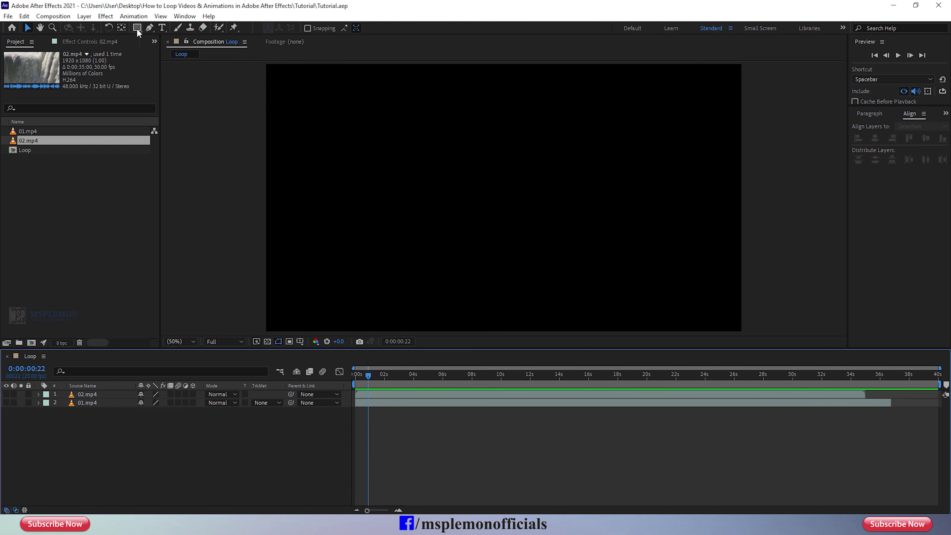
pyautogui.moveTo(137, 32); pyautogui.dragTo(172, 52)
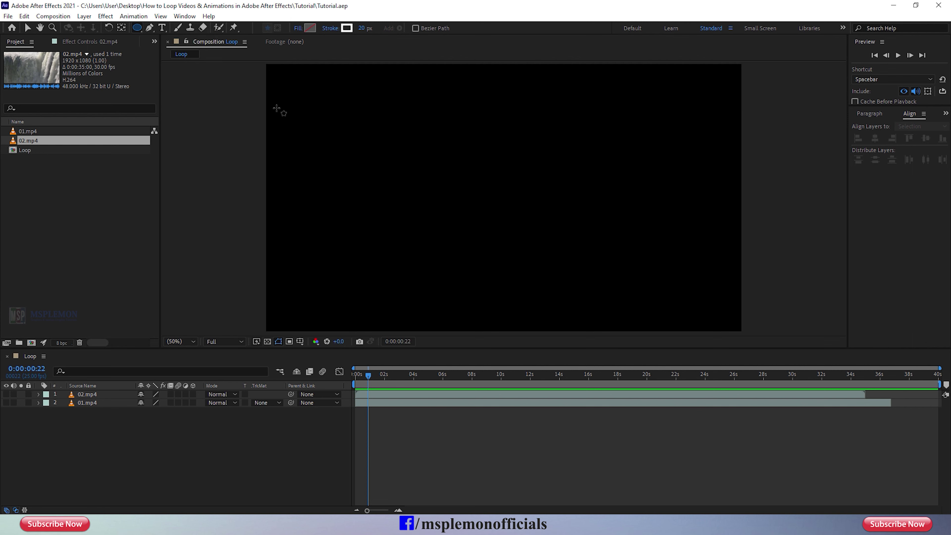
pyautogui.moveTo(495, 195); pyautogui.dragTo(545, 264)
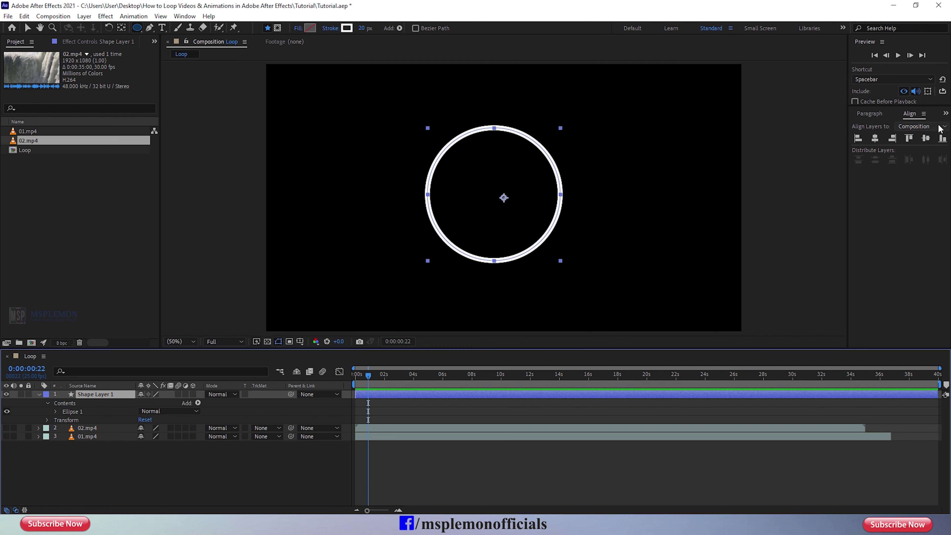
# Centre the circle horizontally and vertically in the composition, and collapse its layer's properties.
pyautogui.click(876, 138)
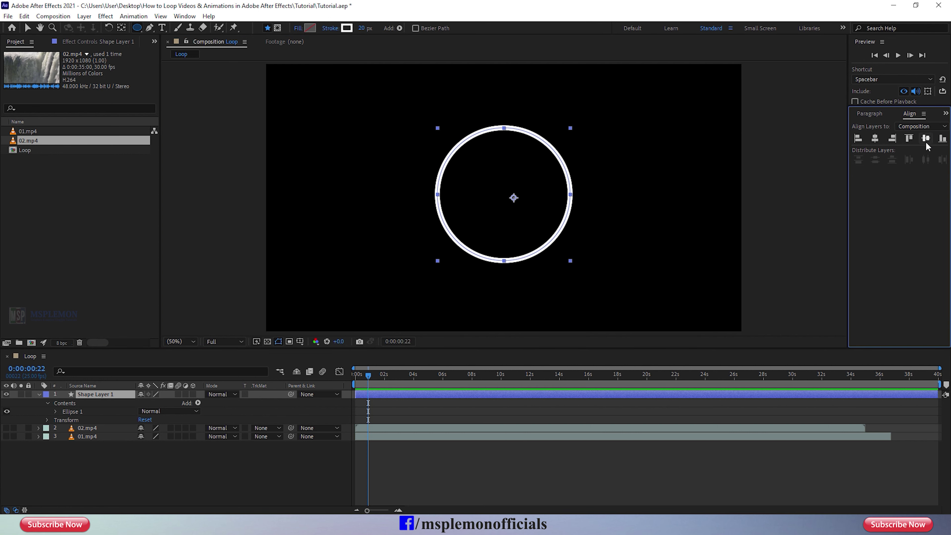
pyautogui.click(926, 139)
pyautogui.click(39, 394)
pyautogui.press('v')
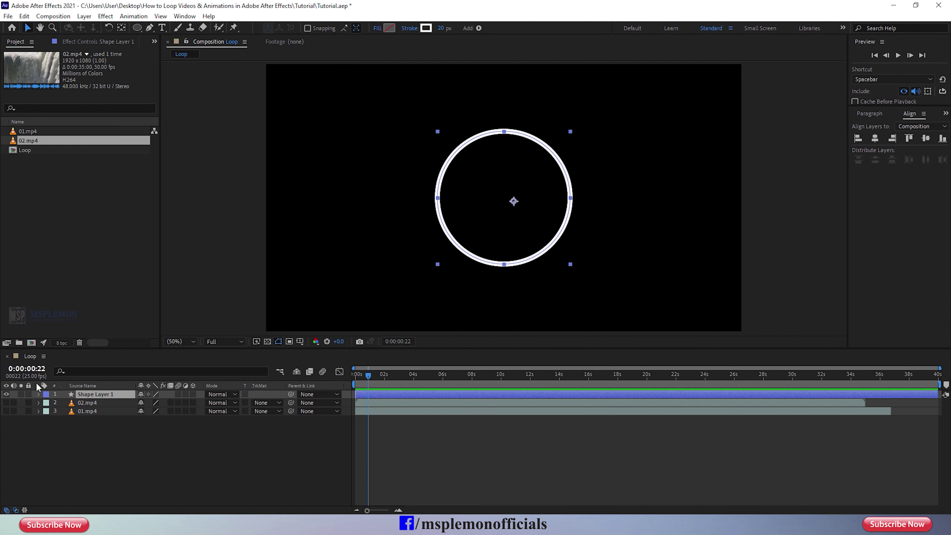
# Add Trim Paths to Ellipse 1 in the shape layer and expand its properties.
pyautogui.click(38, 394)
pyautogui.click(74, 411)
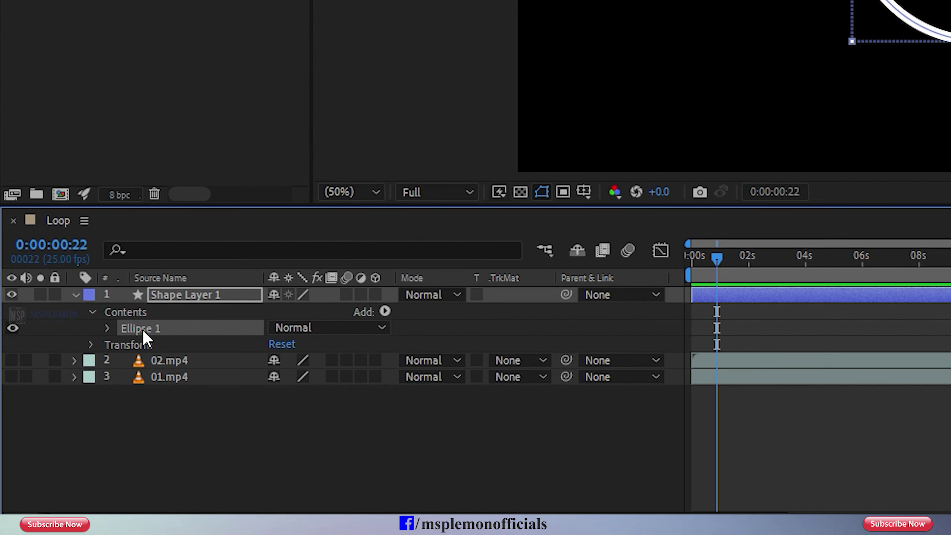
pyautogui.click(389, 310)
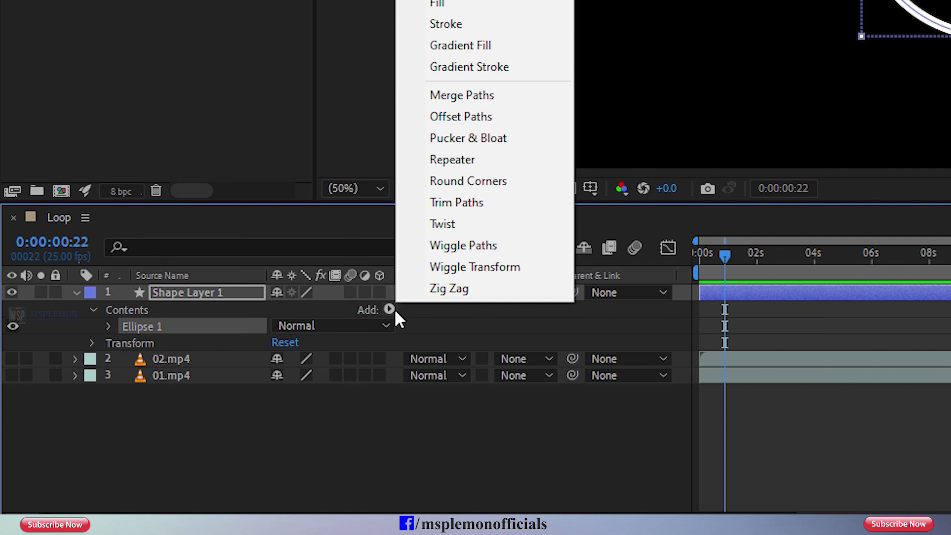
pyautogui.click(495, 203)
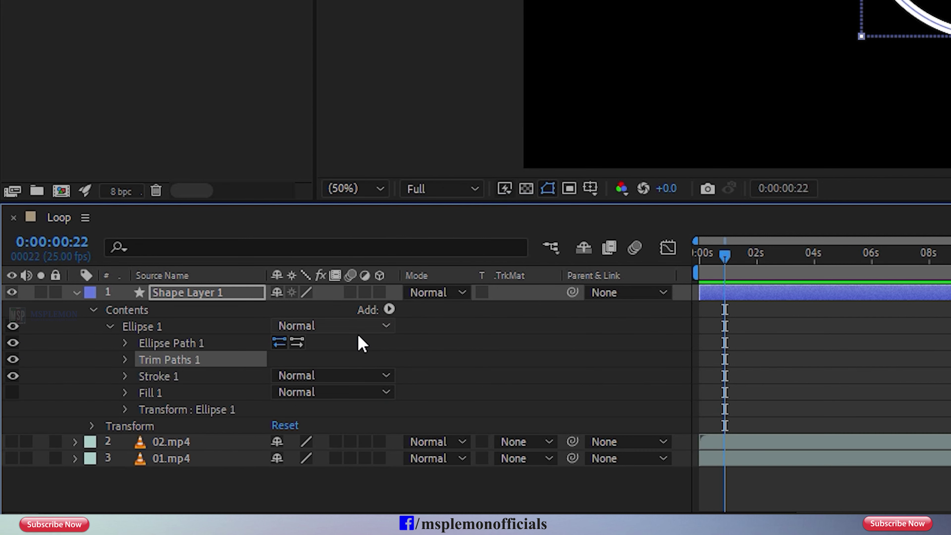
pyautogui.click(125, 361)
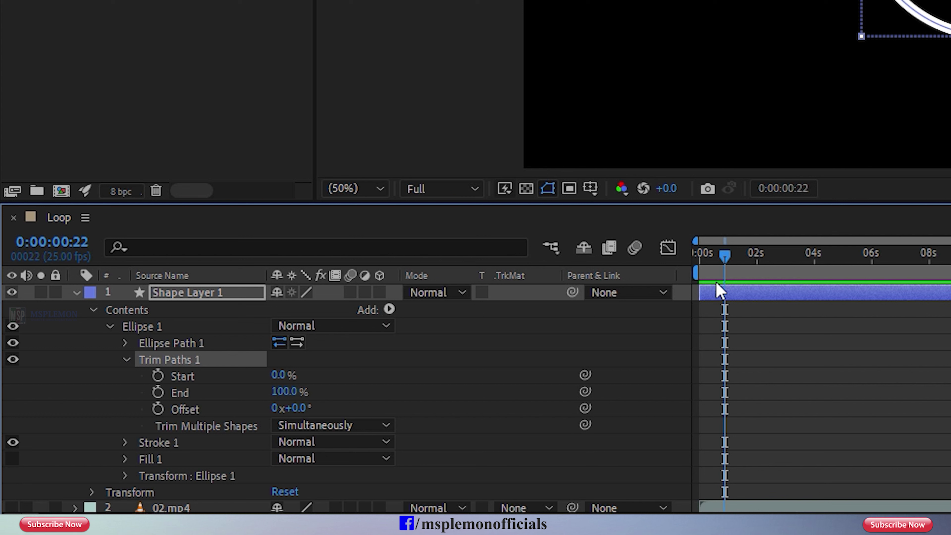
# Set the Trim Paths Start value to 100% with the current time at 0:00:00:00.
pyautogui.moveTo(723, 269); pyautogui.dragTo(671, 266)
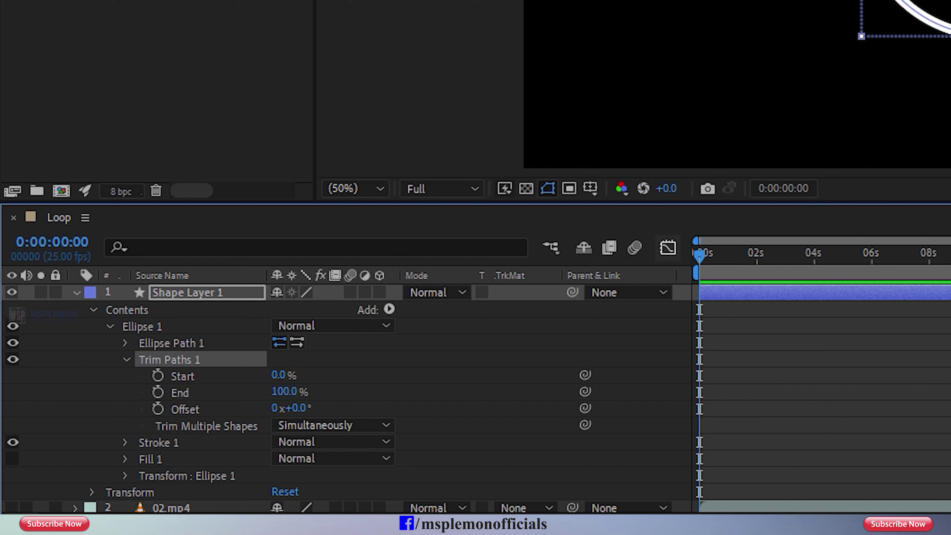
pyautogui.press('=')
pyautogui.press('=')
pyautogui.press('=')
pyautogui.press('=')
pyautogui.press('=')
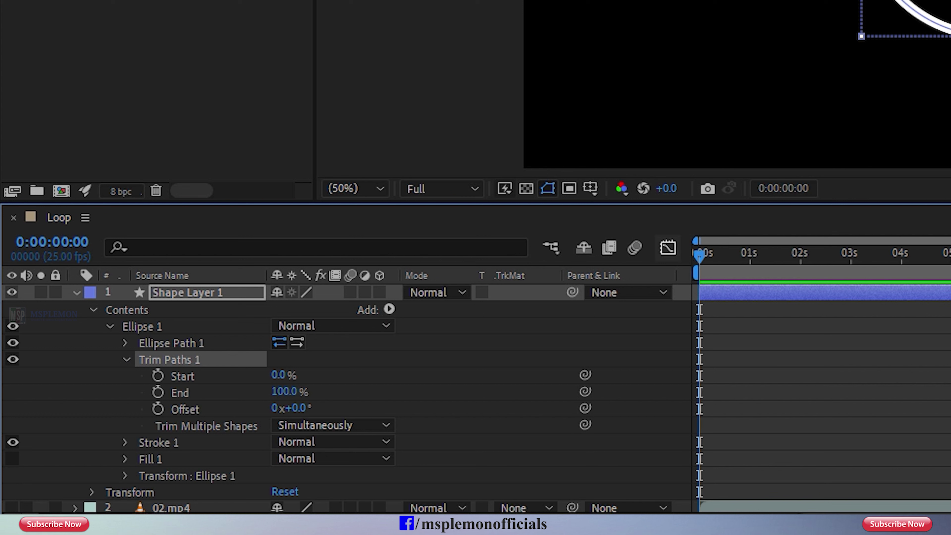
pyautogui.press('=')
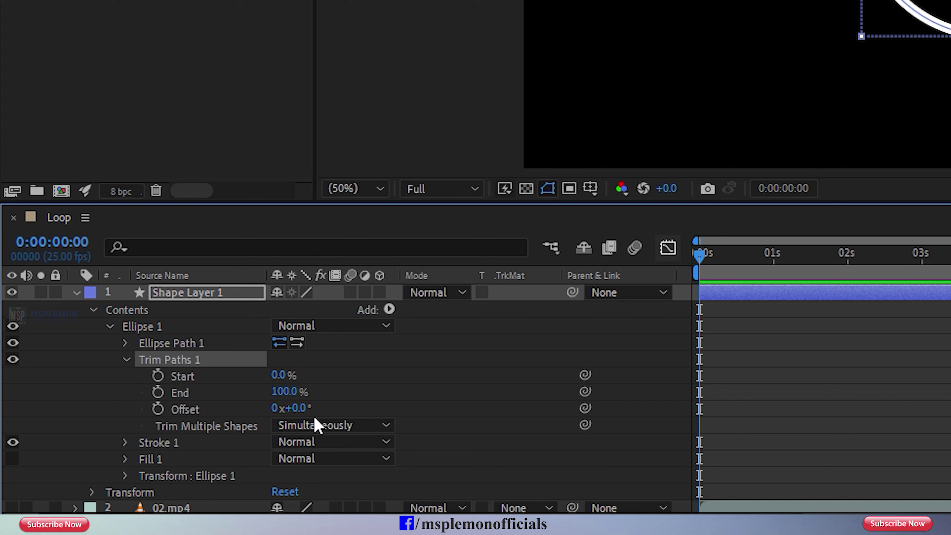
pyautogui.moveTo(283, 378); pyautogui.dragTo(422, 383)
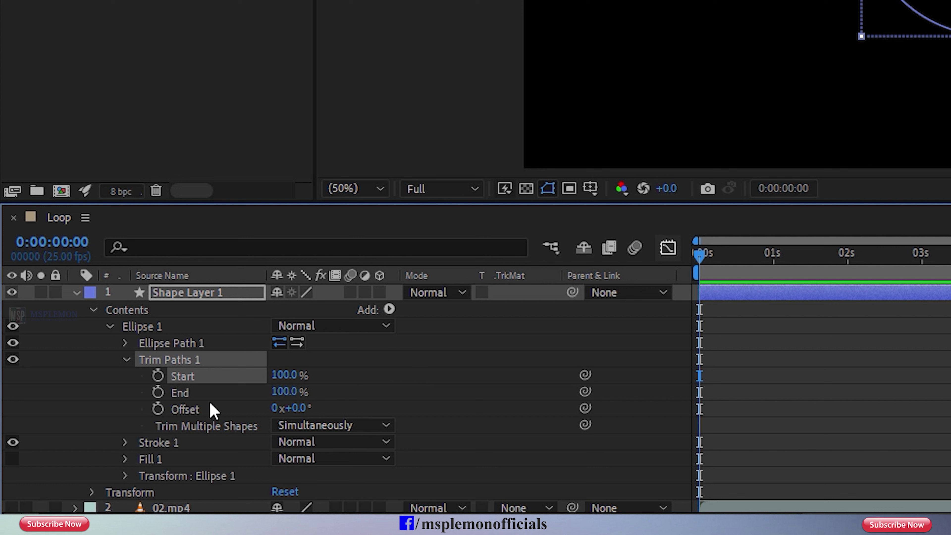
# Keyframe the Trim Paths End value from 100% at 0:00:00:00 to 0% at 0:00:01:00.
pyautogui.click(158, 392)
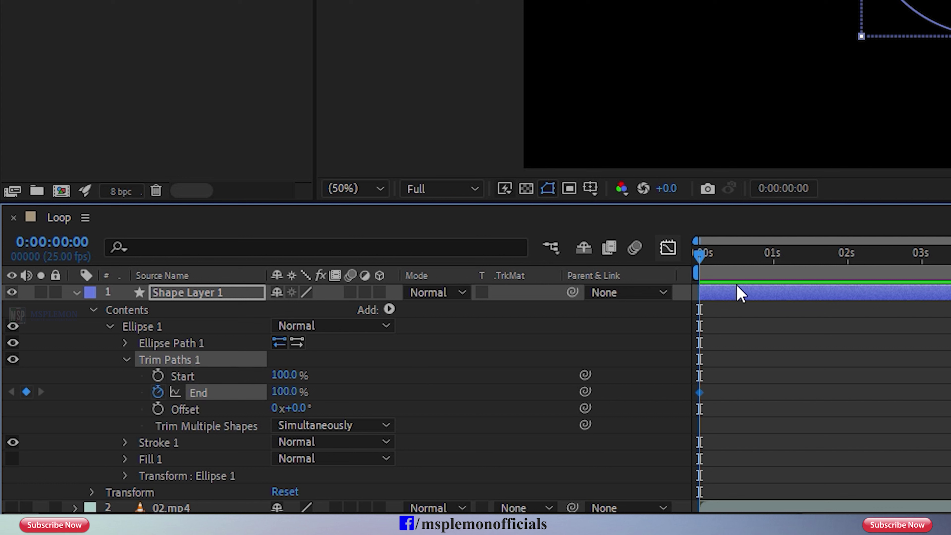
pyautogui.click(773, 264)
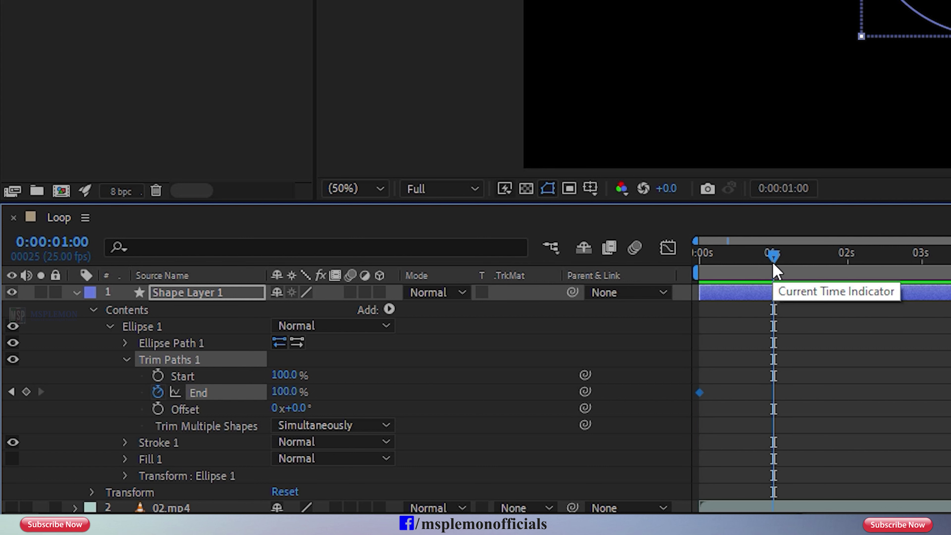
pyautogui.moveTo(287, 392); pyautogui.dragTo(170, 383)
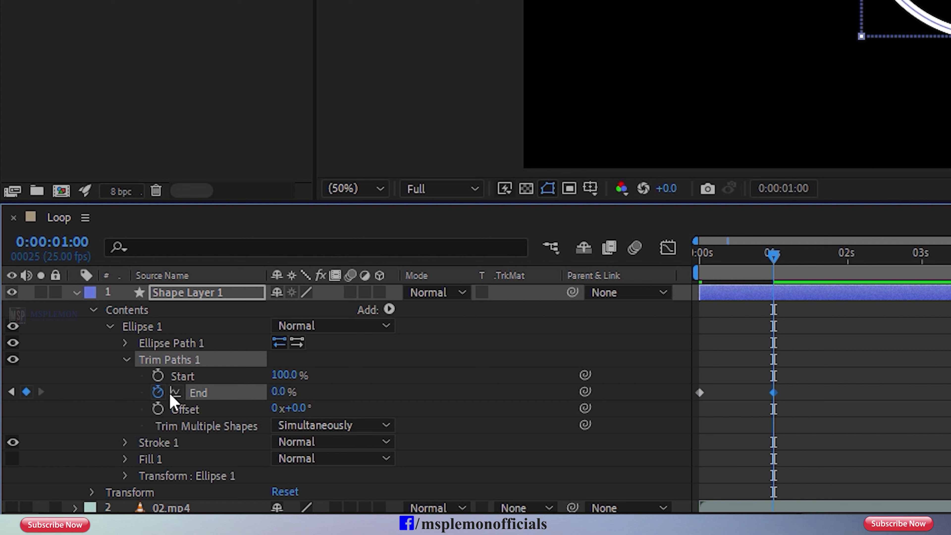
# Keyframe the Trim Paths Start value from 100% at 0:00:01:00 to 0% at 0:00:02:00.
pyautogui.click(158, 376)
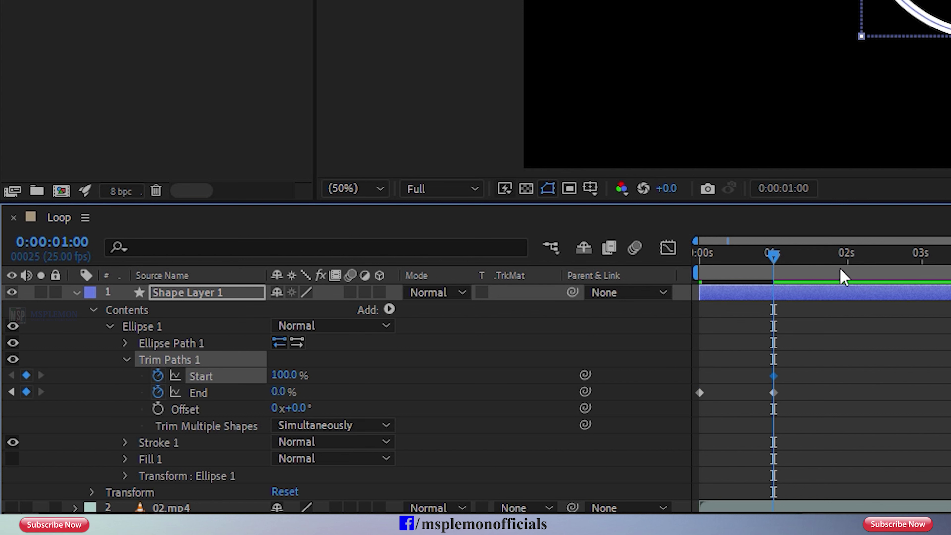
pyautogui.click(846, 265)
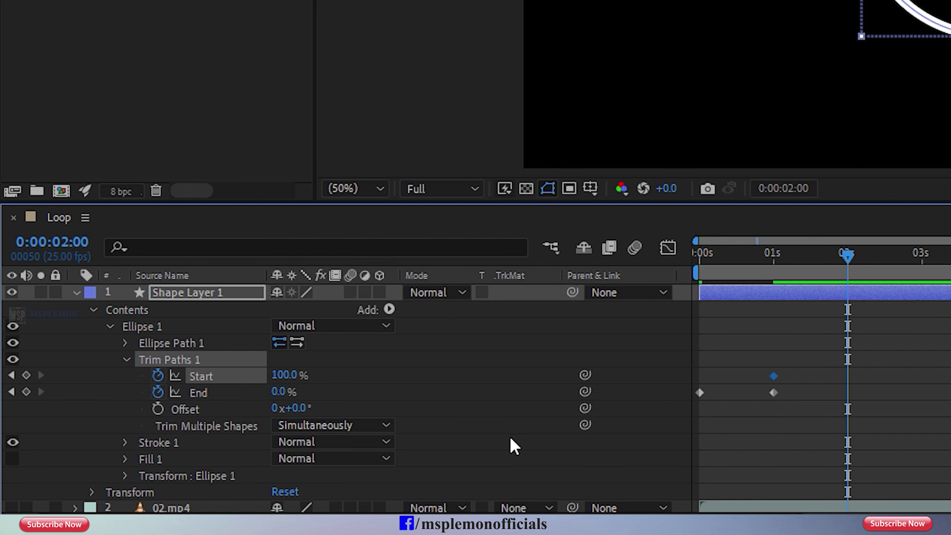
pyautogui.moveTo(284, 374); pyautogui.dragTo(192, 373)
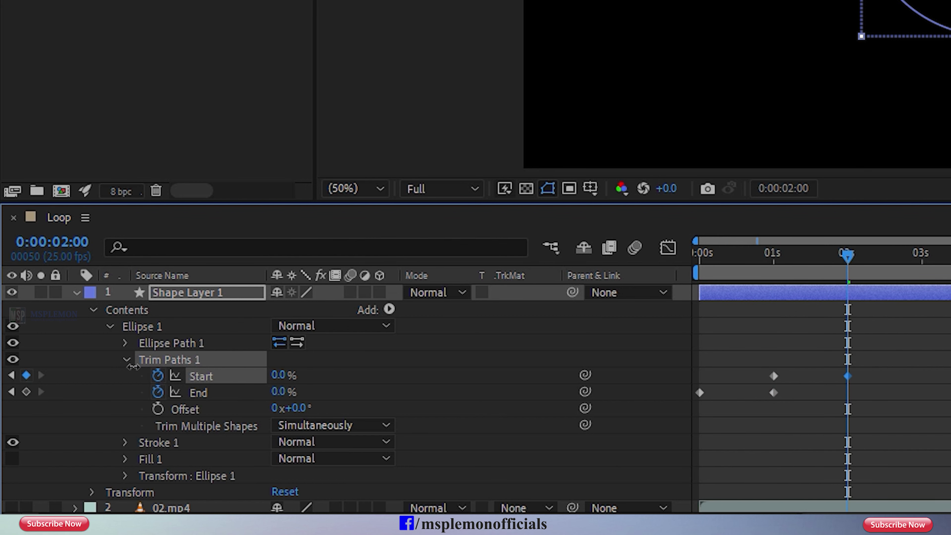
# Preview the circle's trim animation from 0:00:00:00 through its last keyframe.
pyautogui.click(699, 255)
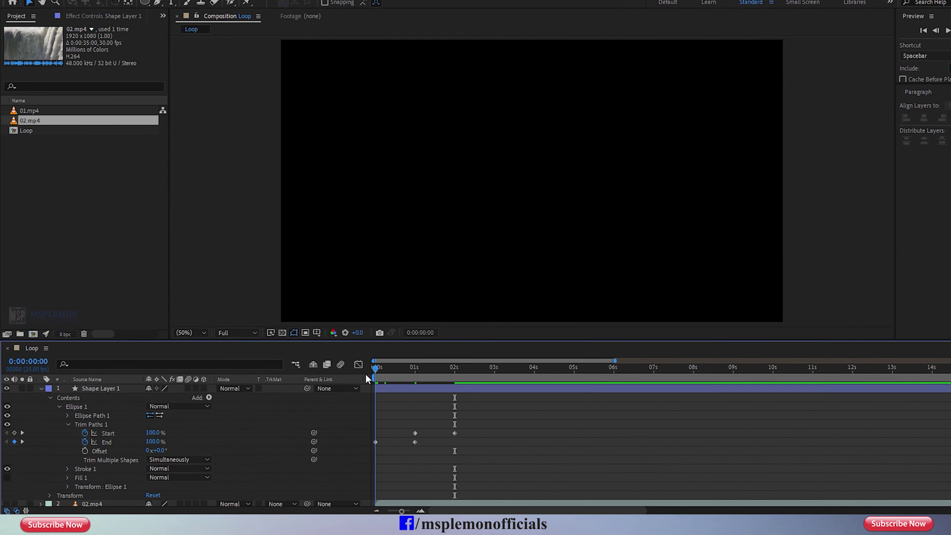
pyautogui.press('space')
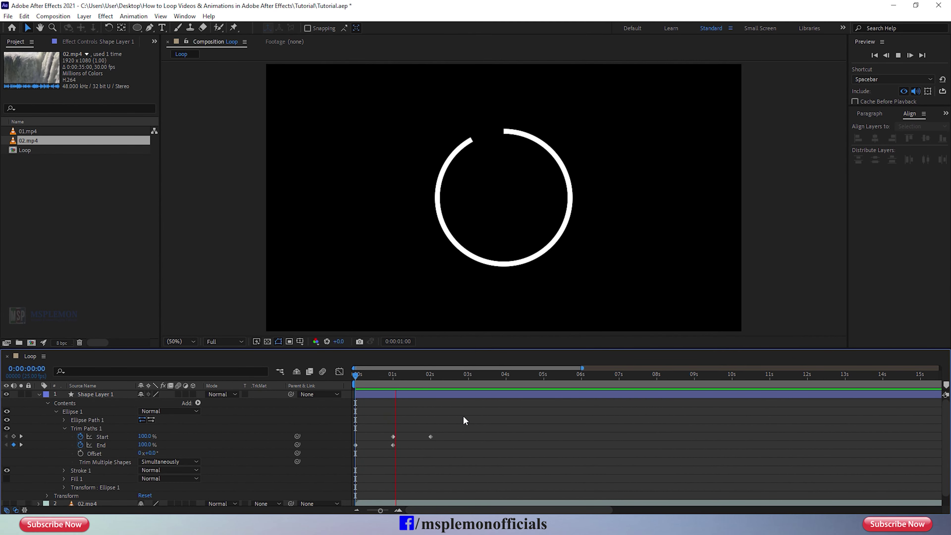
pyautogui.press('space')
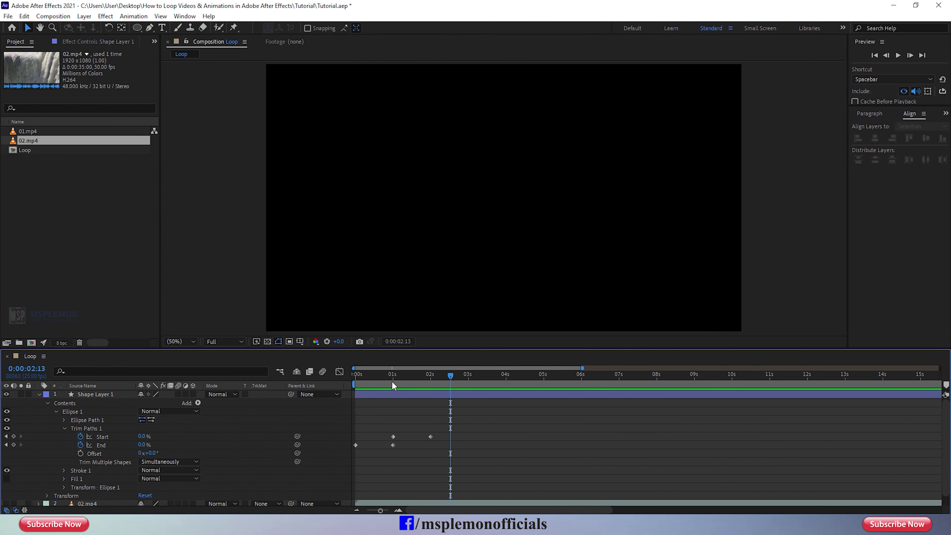
# Apply Easy Ease to all the Trim Paths Start and End keyframes and play the animation from the beginning.
pyautogui.moveTo(437, 422); pyautogui.dragTo(352, 455)
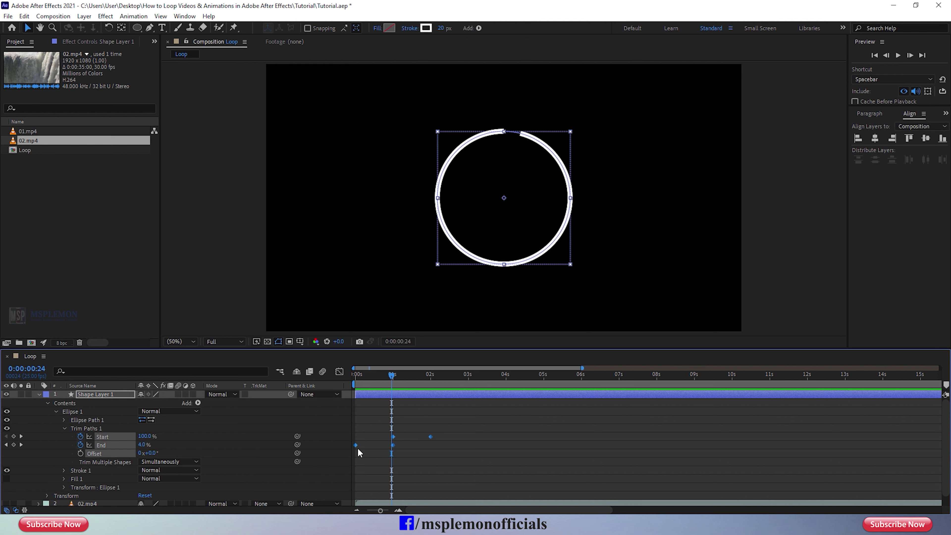
pyautogui.rightClick(356, 446)
pyautogui.moveTo(424, 437)
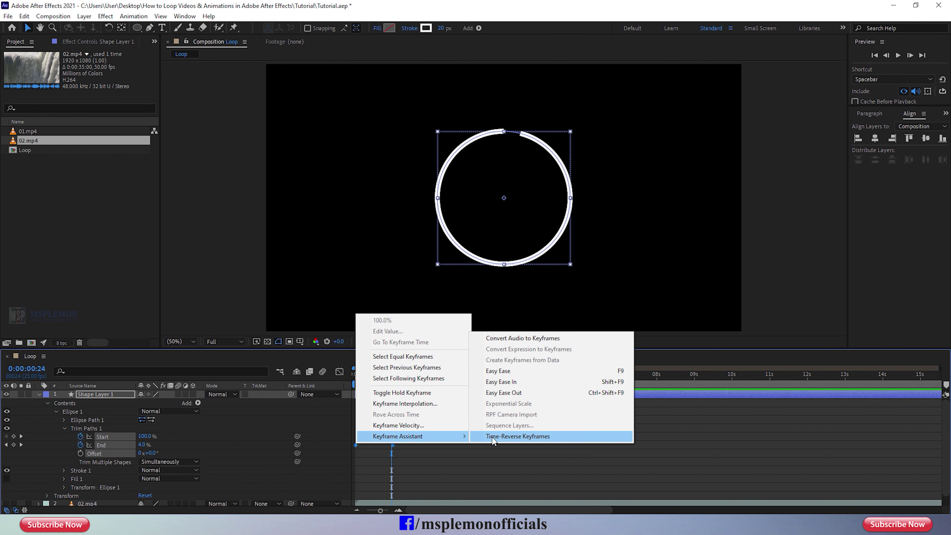
pyautogui.click(506, 371)
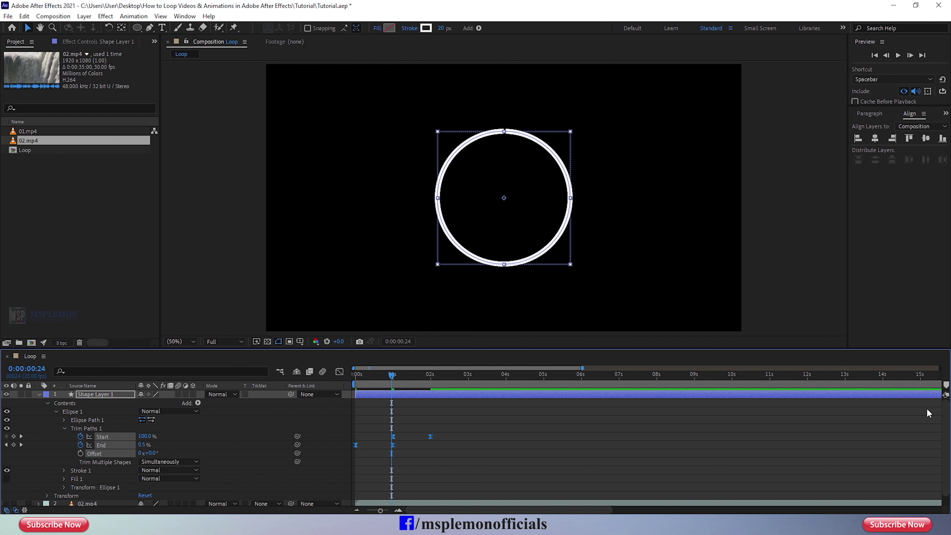
pyautogui.press('Home')
pyautogui.press('space')
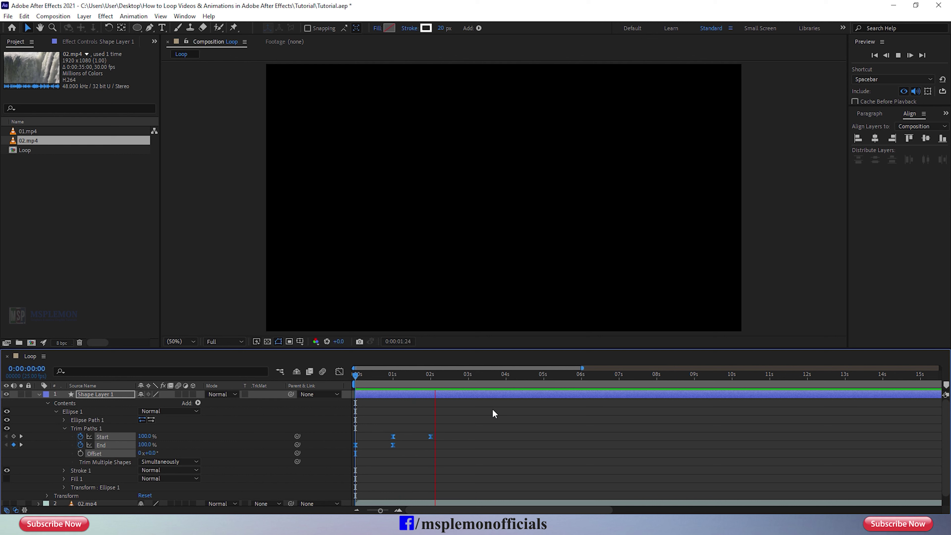
# Trim the end of Shape Layer 1 to 0:00:02:00 and collapse its properties.
pyautogui.click(431, 383)
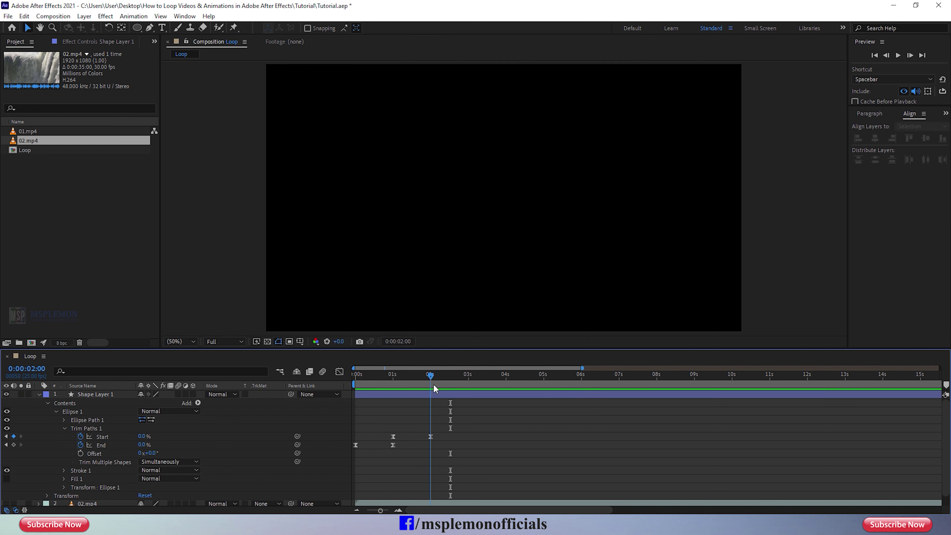
pyautogui.click(338, 459)
pyautogui.moveTo(380, 511); pyautogui.dragTo(367, 511)
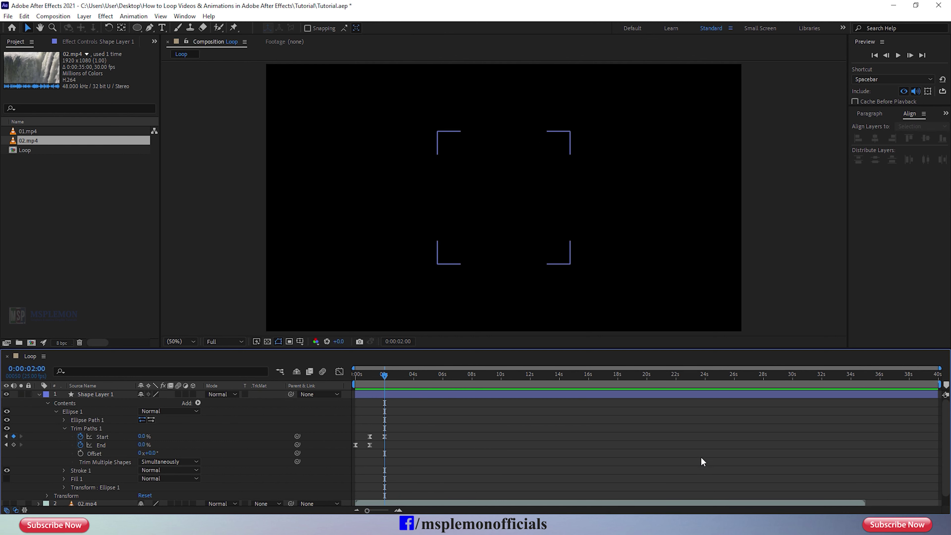
pyautogui.moveTo(936, 394); pyautogui.dragTo(385, 394)
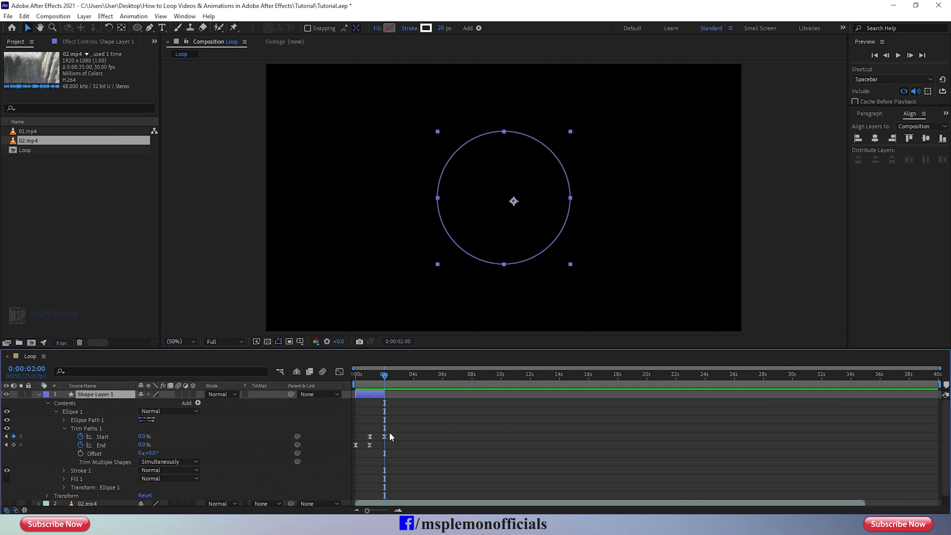
pyautogui.click(42, 394)
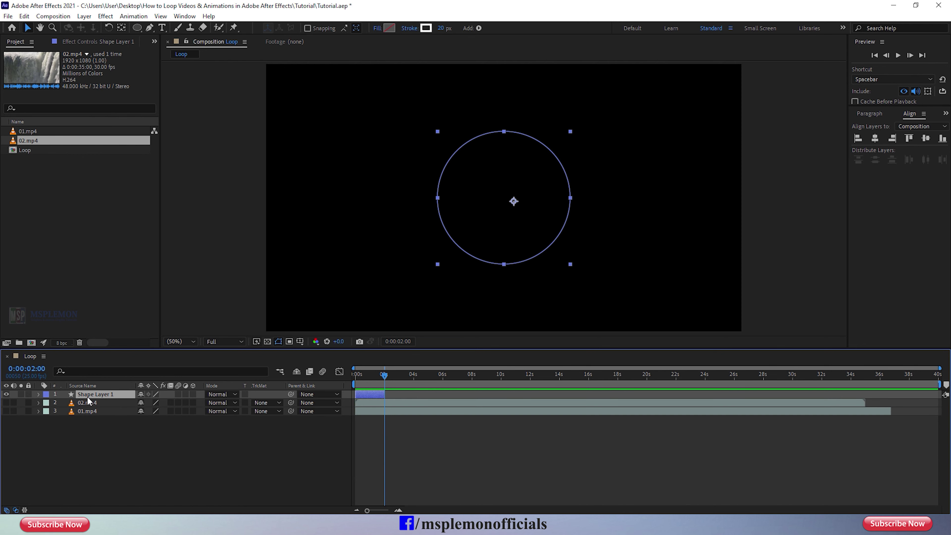
# Pre-compose Shape Layer 1 as "Shape", moving all attributes and adjusting the composition duration to the layer's time span.
pyautogui.rightClick(87, 398)
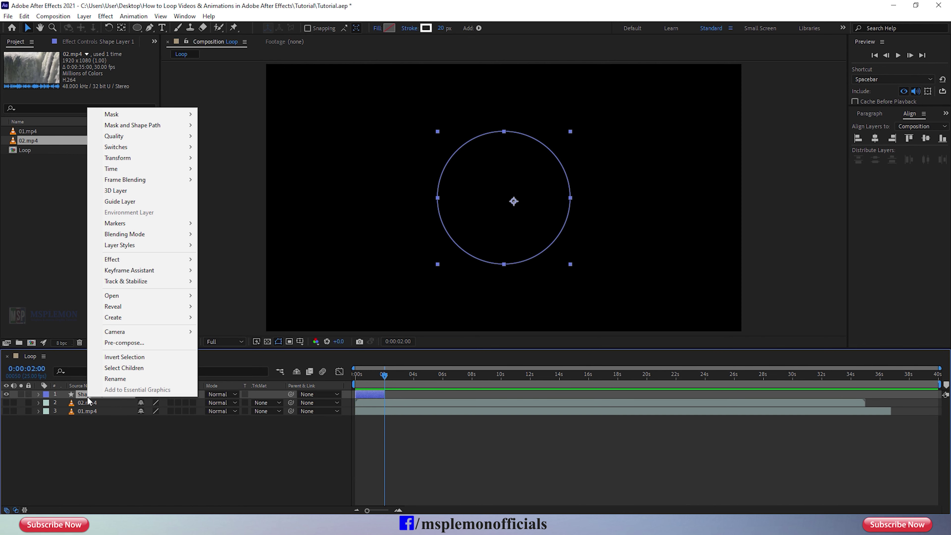
pyautogui.click(125, 345)
pyautogui.write('S')
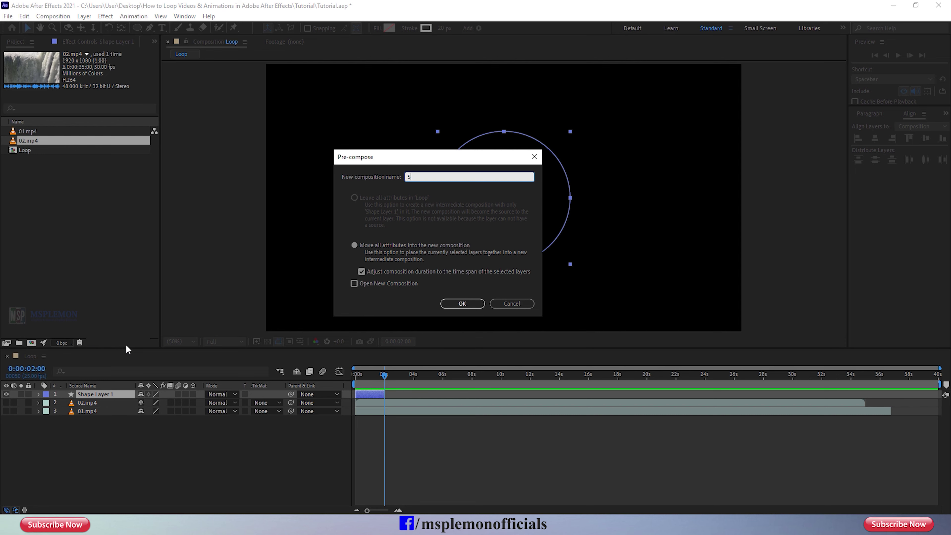
pyautogui.write('hape')
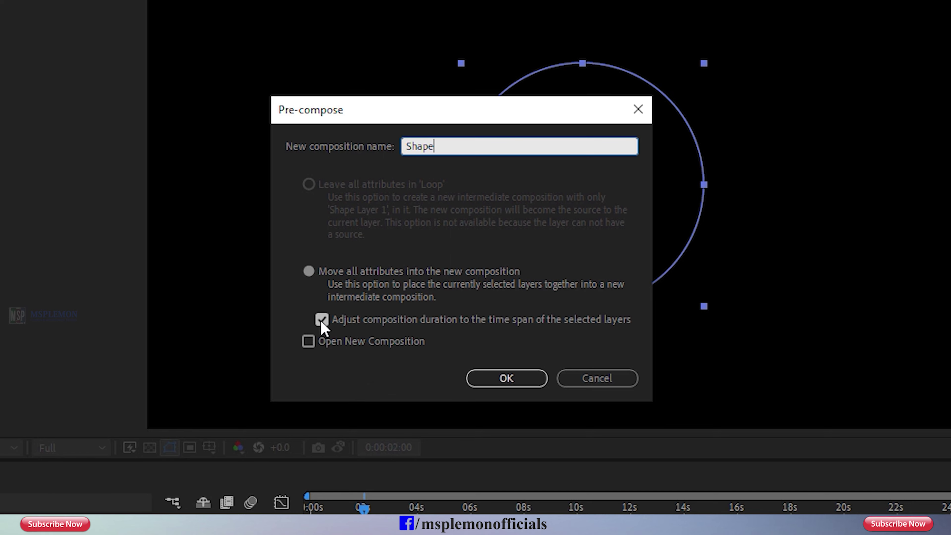
pyautogui.click(507, 379)
pyautogui.click(413, 435)
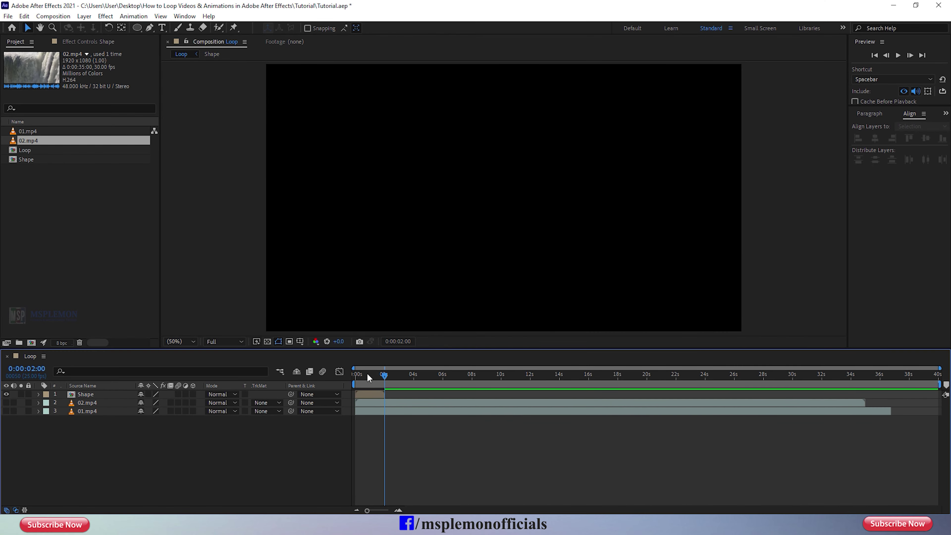
# Preview the Shape precomposition from the start of the timeline.
pyautogui.moveTo(367, 376); pyautogui.dragTo(355, 380)
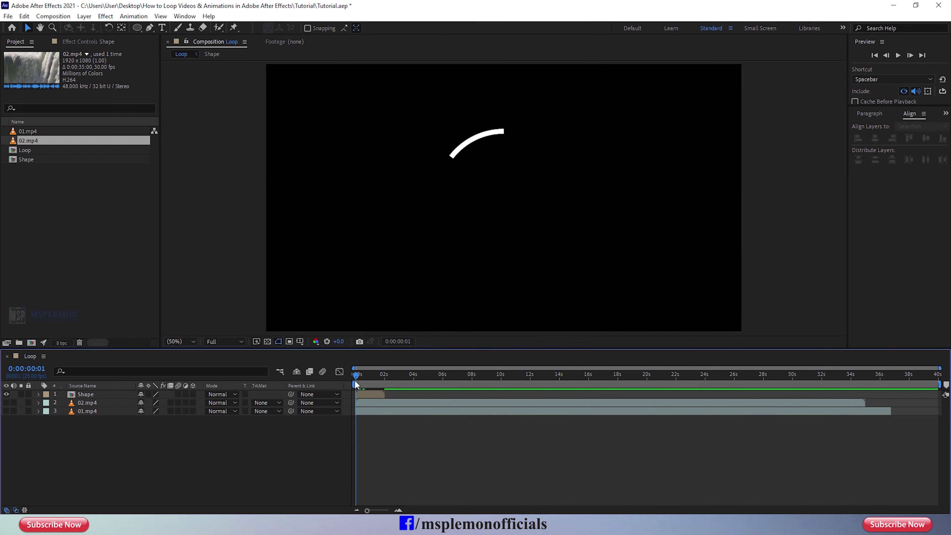
pyautogui.press('space')
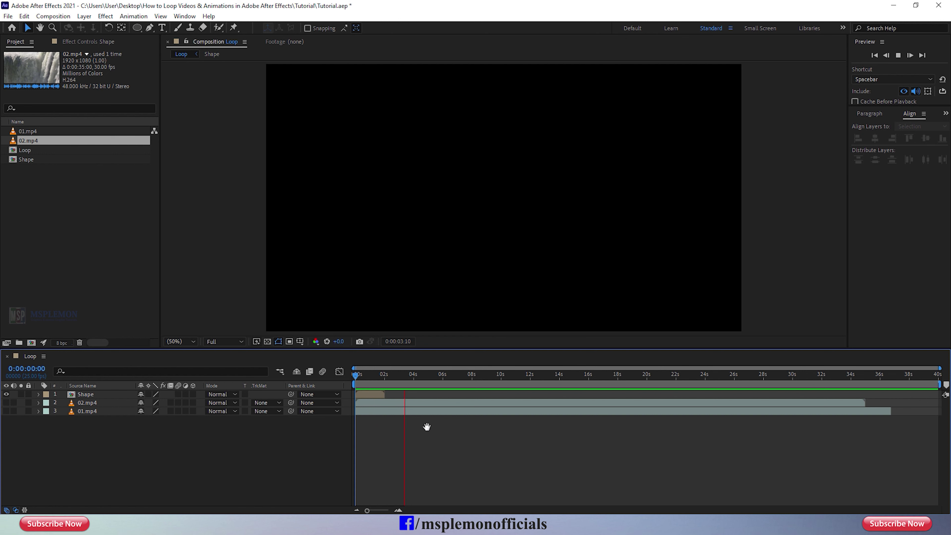
pyautogui.click(374, 376)
# Enable time remapping on the Shape layer and move the current time to its last Time Remap keyframe at 0:00:02:01.
pyautogui.moveTo(376, 377); pyautogui.dragTo(384, 376)
pyautogui.click(377, 395)
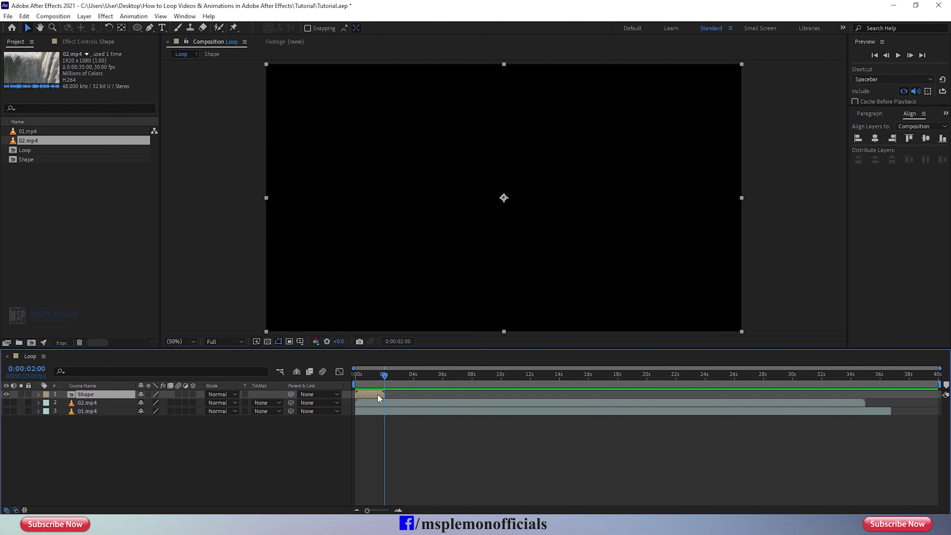
pyautogui.rightClick(378, 397)
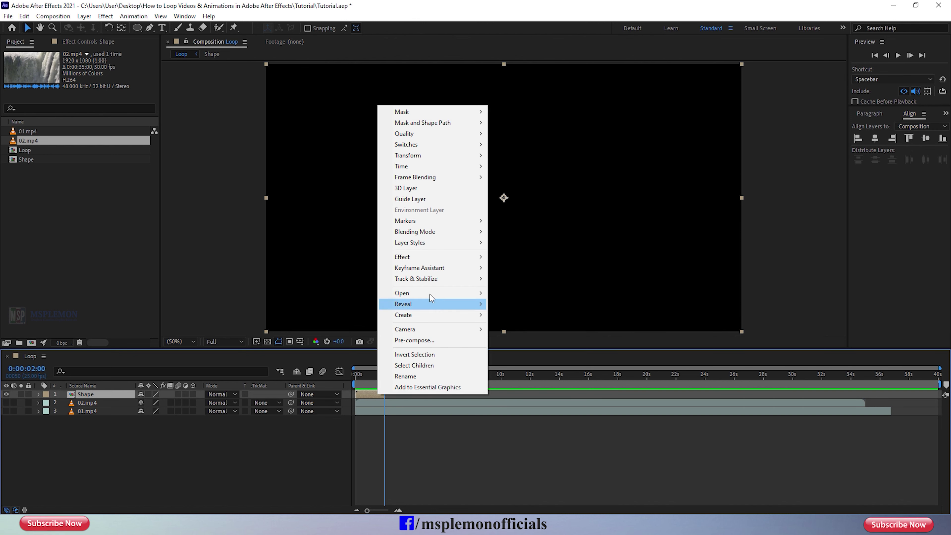
pyautogui.moveTo(447, 169)
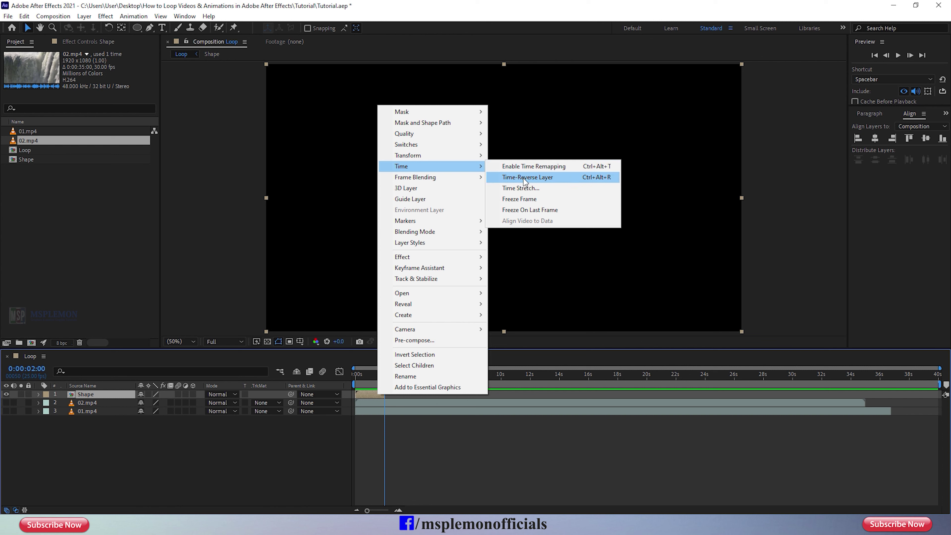
pyautogui.click(528, 168)
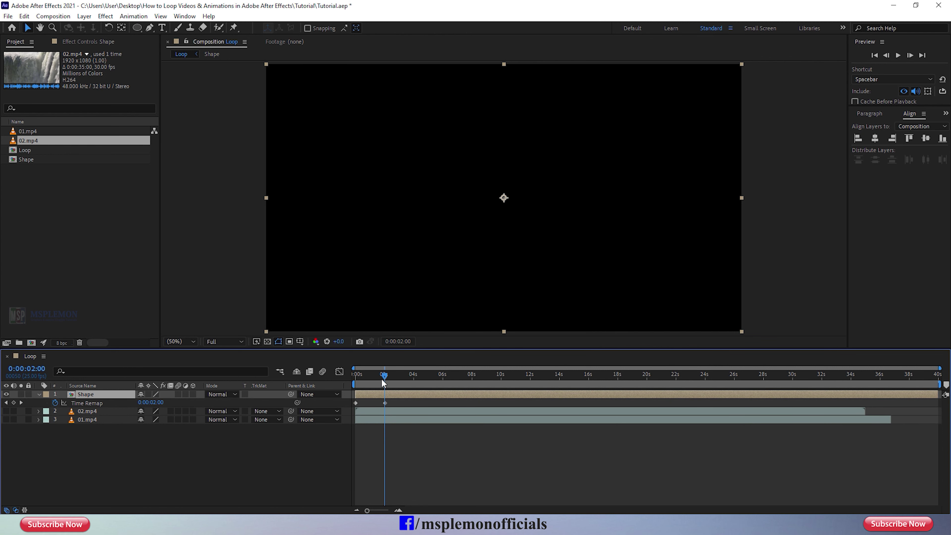
pyautogui.moveTo(380, 381); pyautogui.dragTo(385, 379)
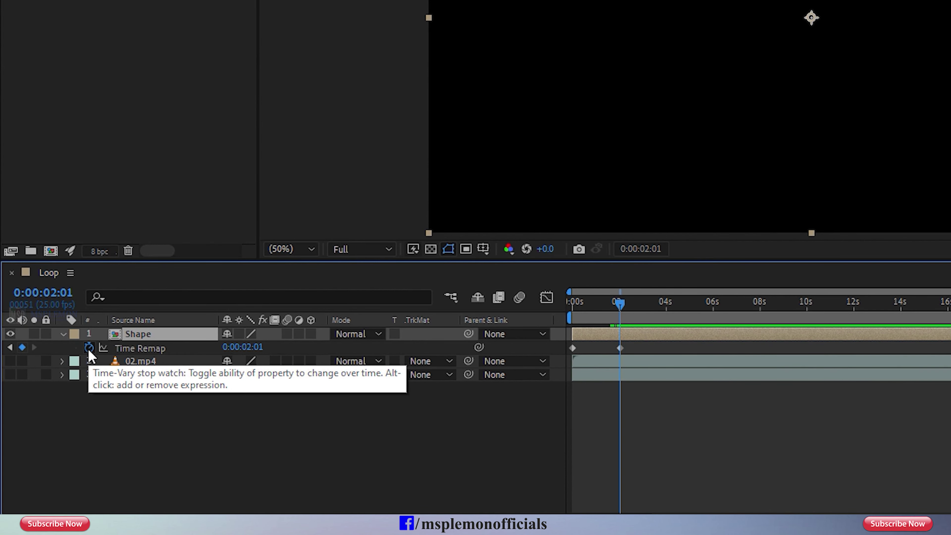
# Add the expression loopOutDuration(type = "cycle", duration = 0) to the Shape layer's Time Remap property.
pyautogui.keyDown('alt'); pyautogui.click(89, 349); pyautogui.keyUp('alt')
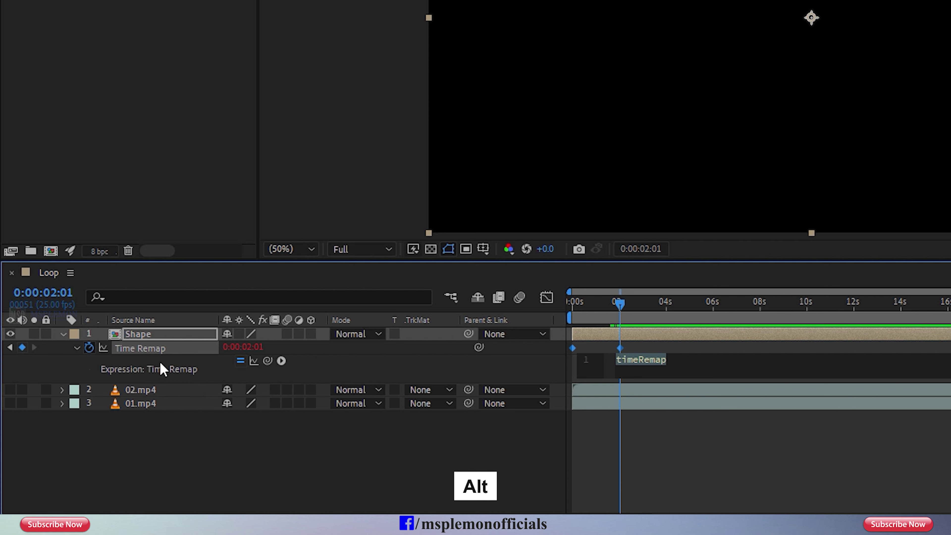
pyautogui.click(281, 361)
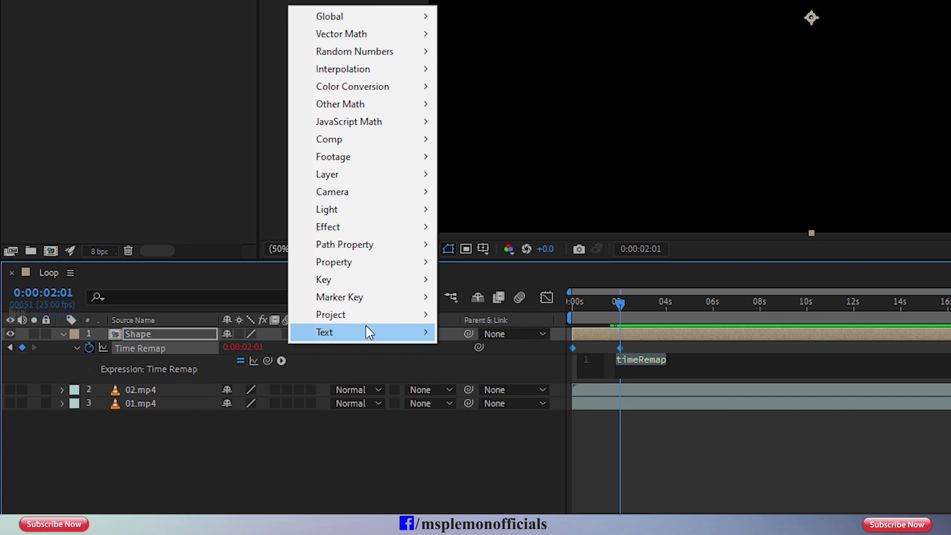
pyautogui.moveTo(398, 267)
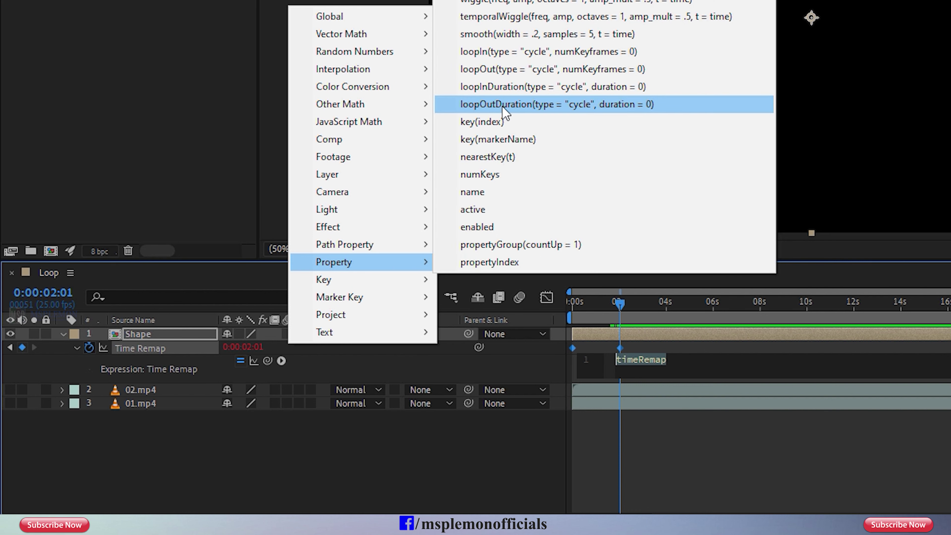
pyautogui.click(523, 106)
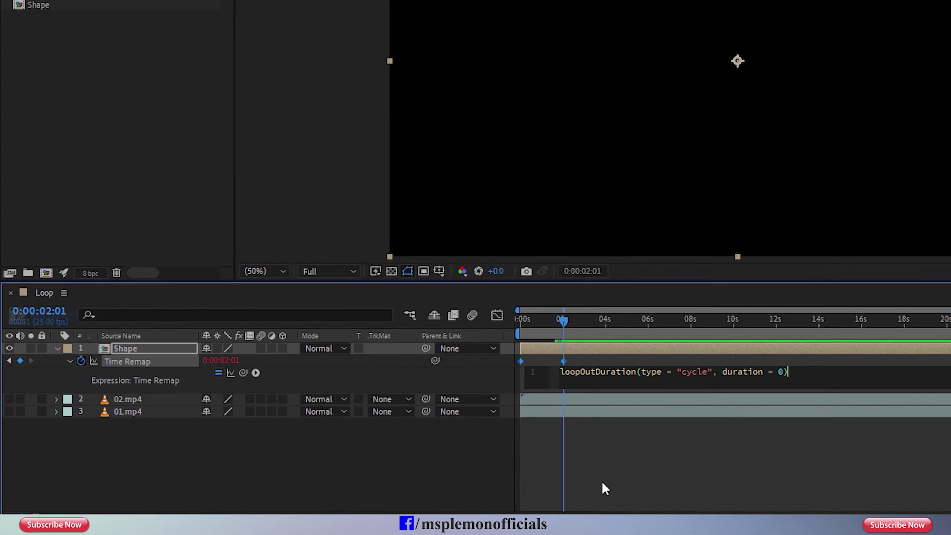
# Play back the looping circle animation from 0:00:00:00 with the Shape layer's properties collapsed.
pyautogui.press('space')
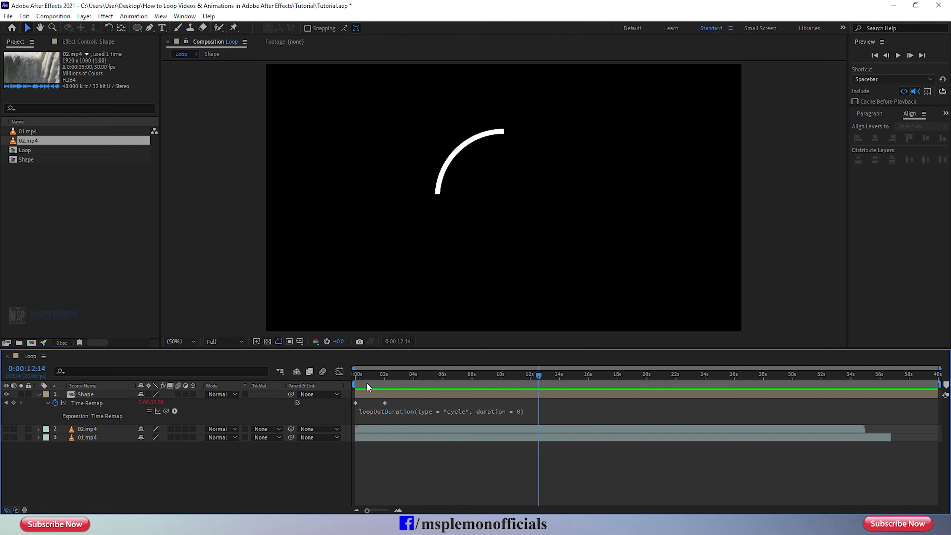
pyautogui.moveTo(366, 383); pyautogui.dragTo(353, 381)
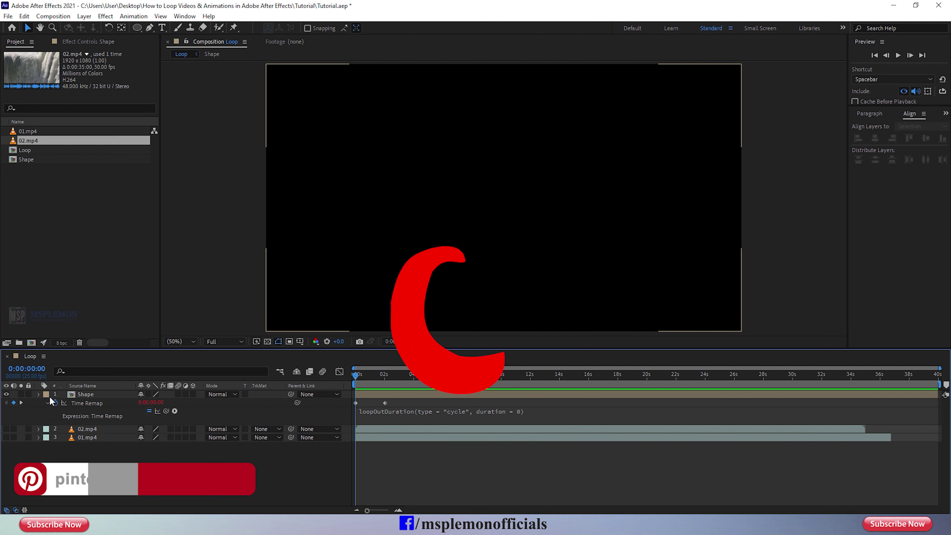
pyautogui.click(39, 395)
pyautogui.press('space')
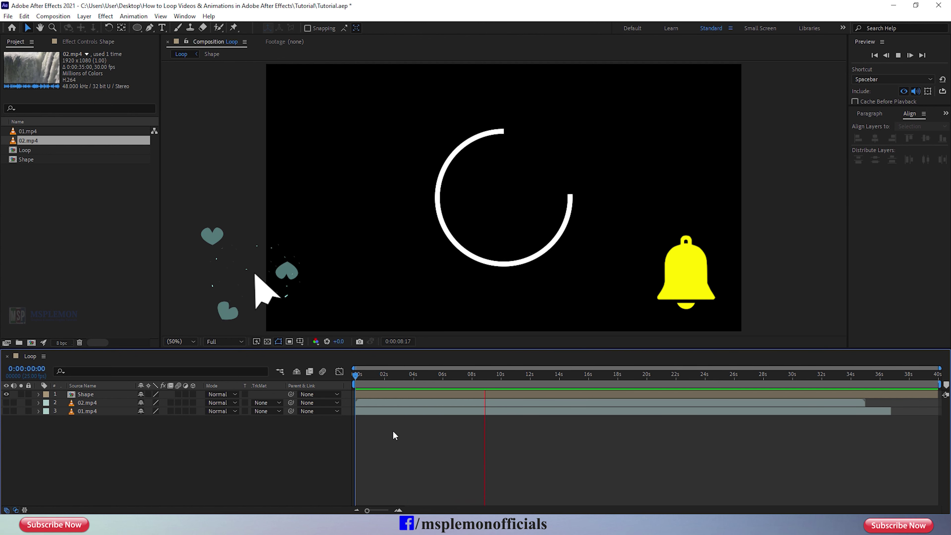
pyautogui.press('space')
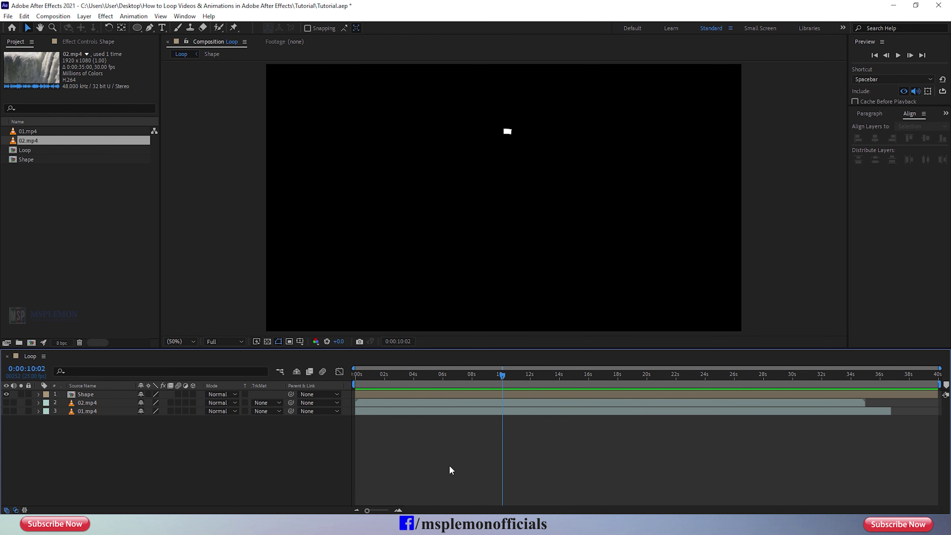